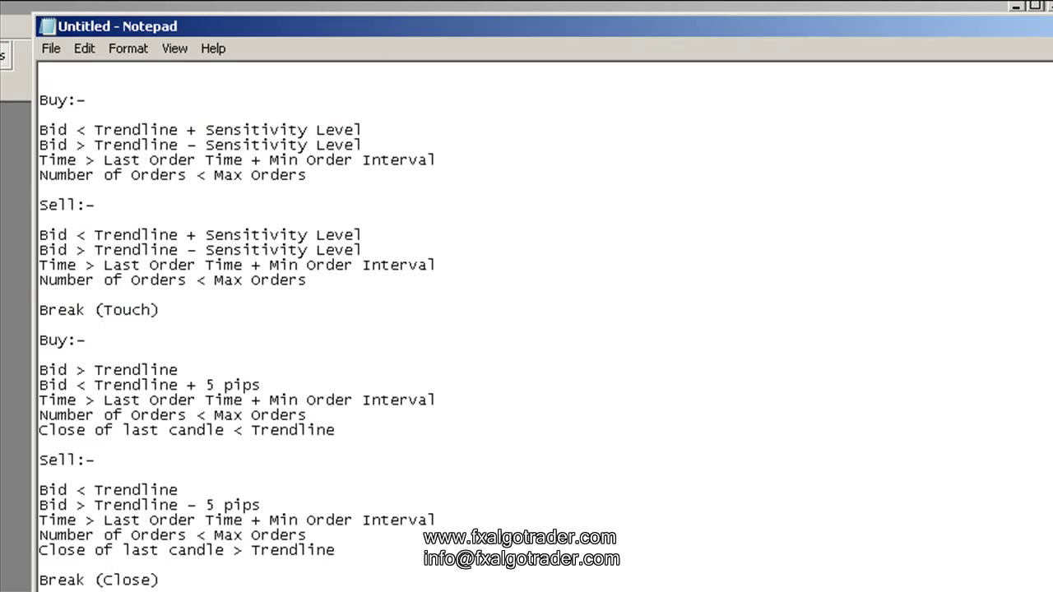
# - Maximize the chart with its grid hidden and attach the Platinum expert advisor with DLL imports and external experts allowed
pyautogui.scroll(1, 771, 295)
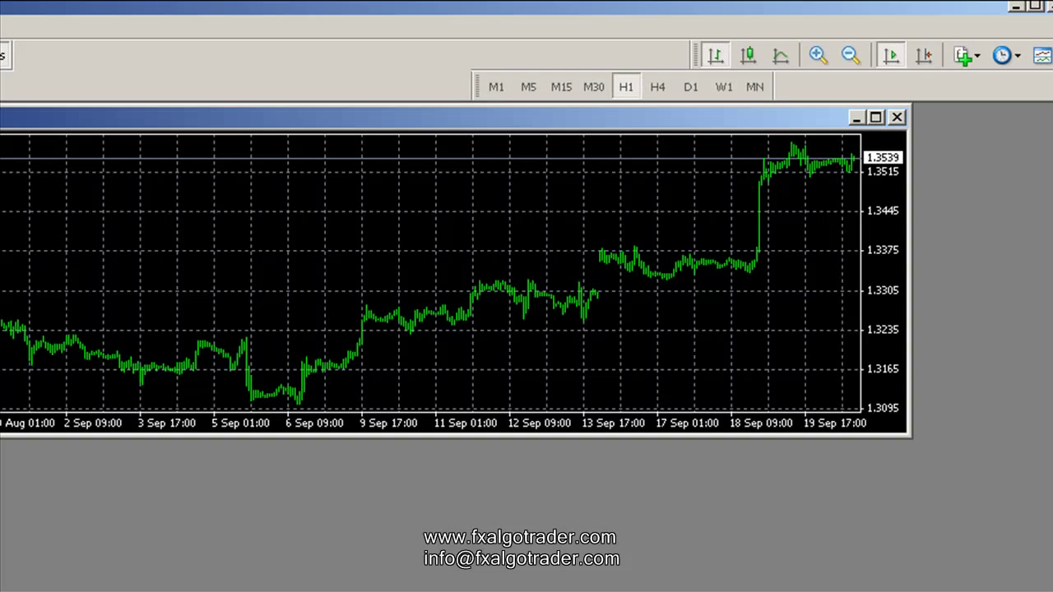
pyautogui.click(876, 118)
pyautogui.rightClick(580, 211)
pyautogui.click(648, 450)
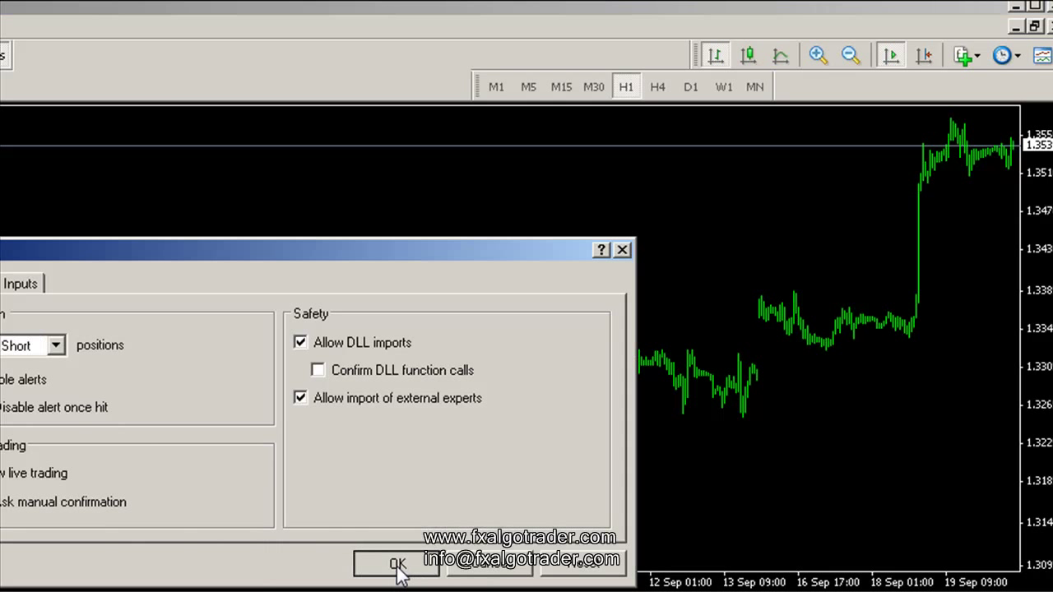
pyautogui.click(395, 565)
# - Switch the shifted chart to the M1 timeframe and draw a descending trendline across the recent highs
pyautogui.click(923, 54)
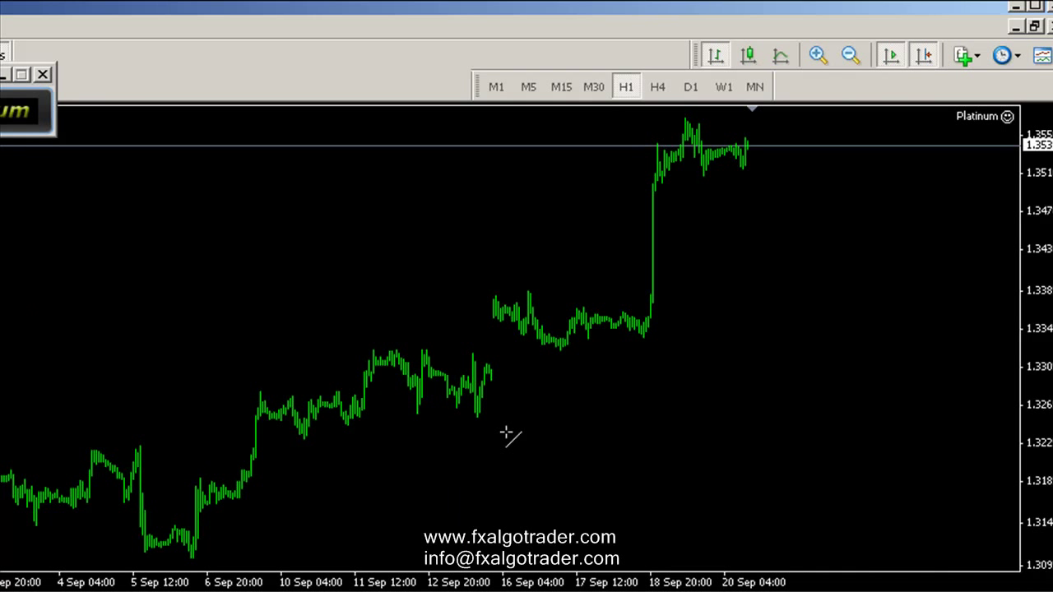
pyautogui.click(497, 87)
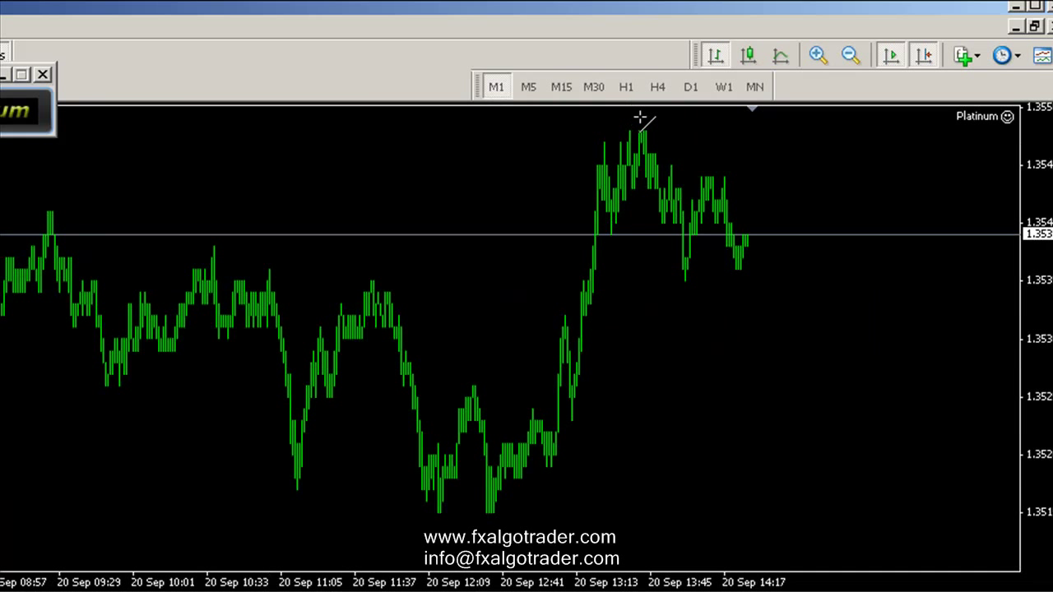
pyautogui.moveTo(640, 121); pyautogui.dragTo(807, 235)
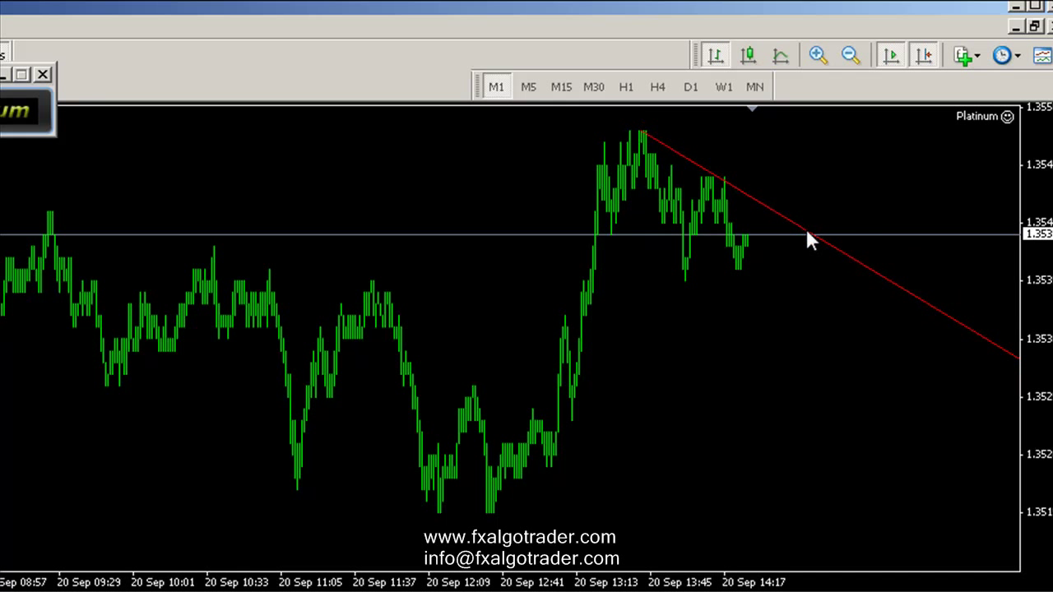
pyautogui.doubleClick(729, 183)
pyautogui.moveTo(644, 129); pyautogui.dragTo(650, 129)
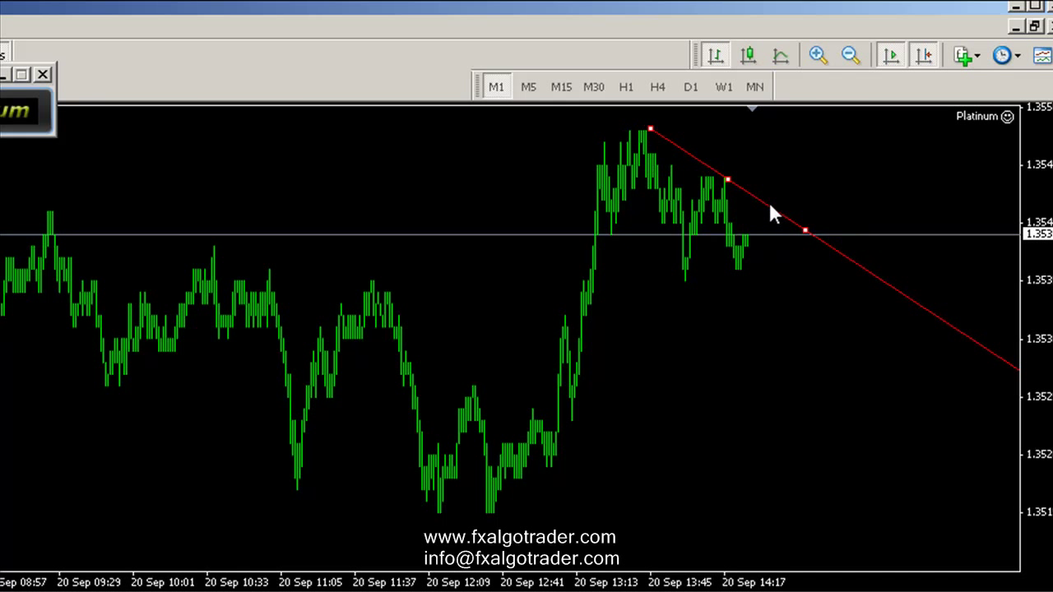
# - Open Platinum's Trendline Control window and scan the chart for trendlines
pyautogui.moveTo(0, 75); pyautogui.dragTo(175, 17)
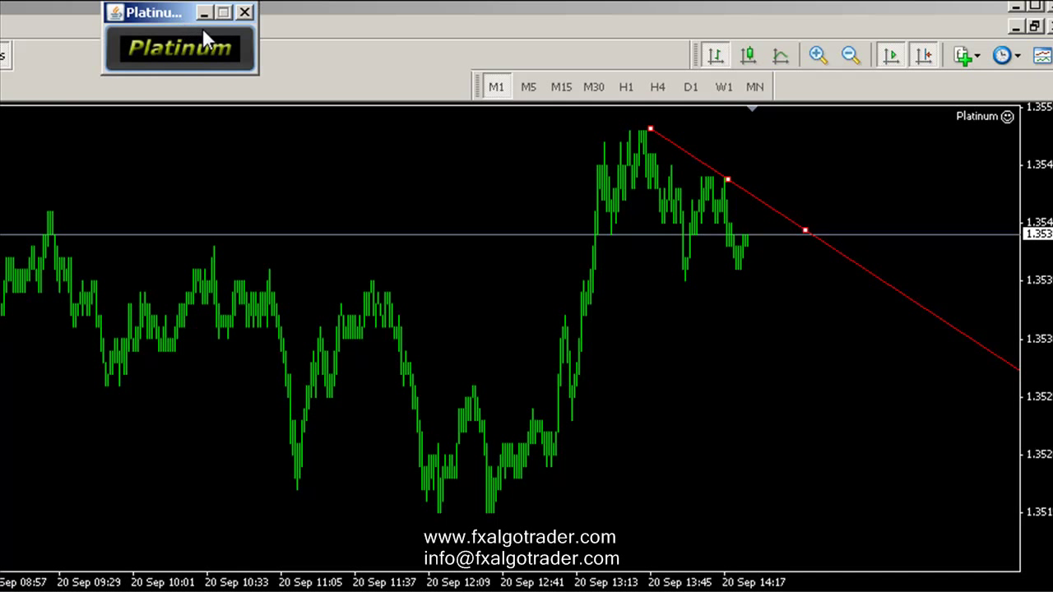
pyautogui.click(189, 45)
pyautogui.moveTo(45, 169); pyautogui.dragTo(384, 76)
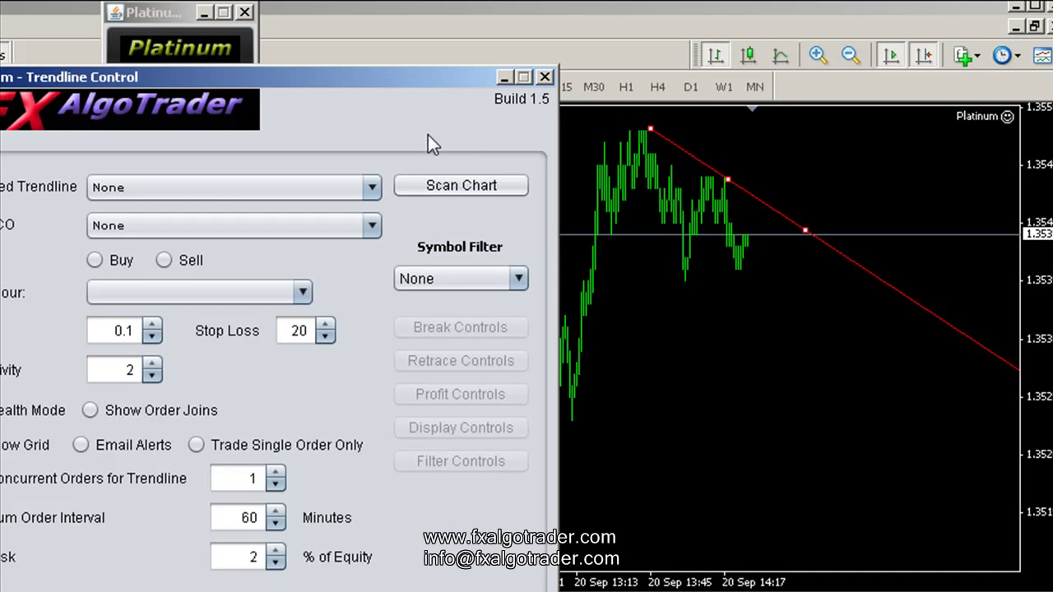
pyautogui.click(467, 184)
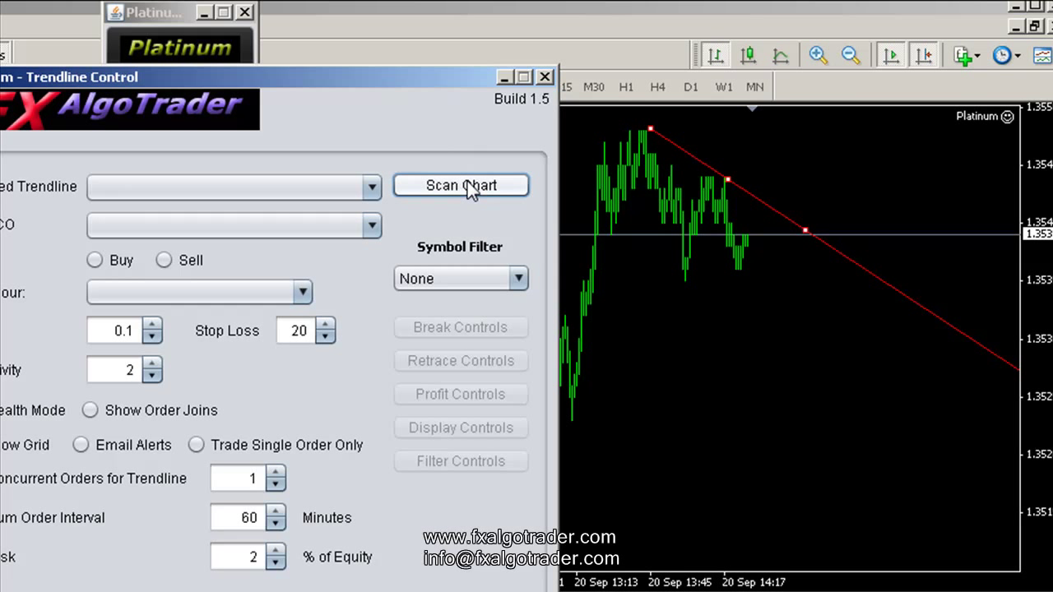
# - Check the drawn line's name on the chart and choose Trendline 12563 [EURUSD] as the selected trendline
pyautogui.click(285, 183)
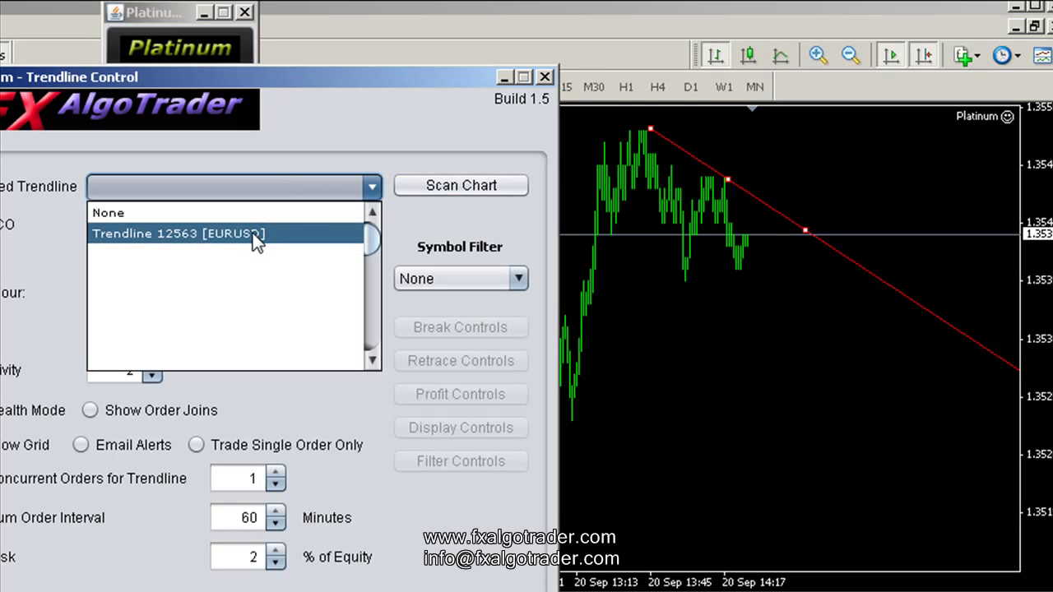
pyautogui.click(752, 190)
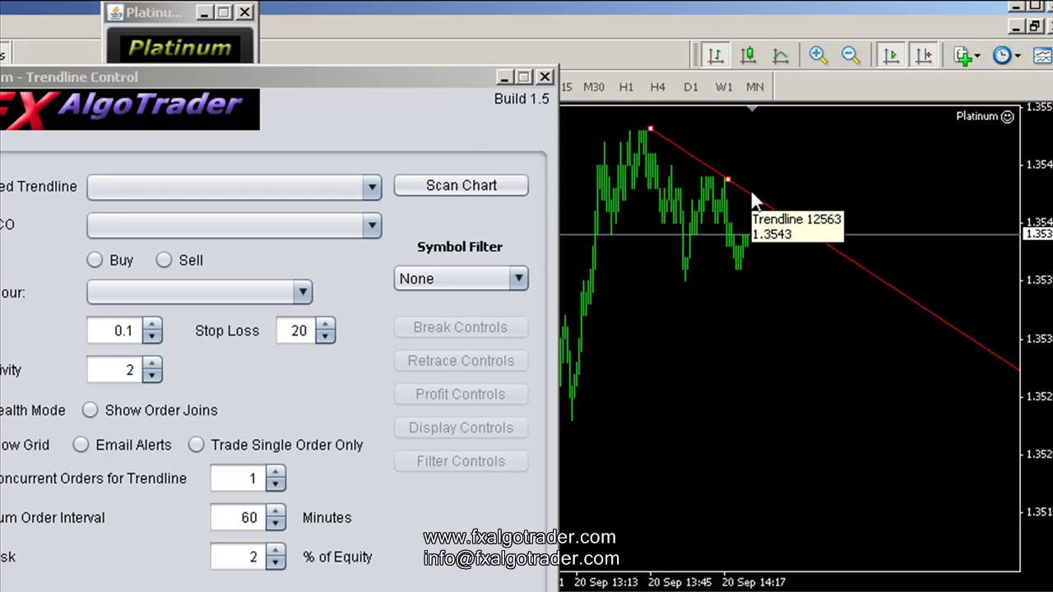
pyautogui.click(350, 192)
pyautogui.click(289, 233)
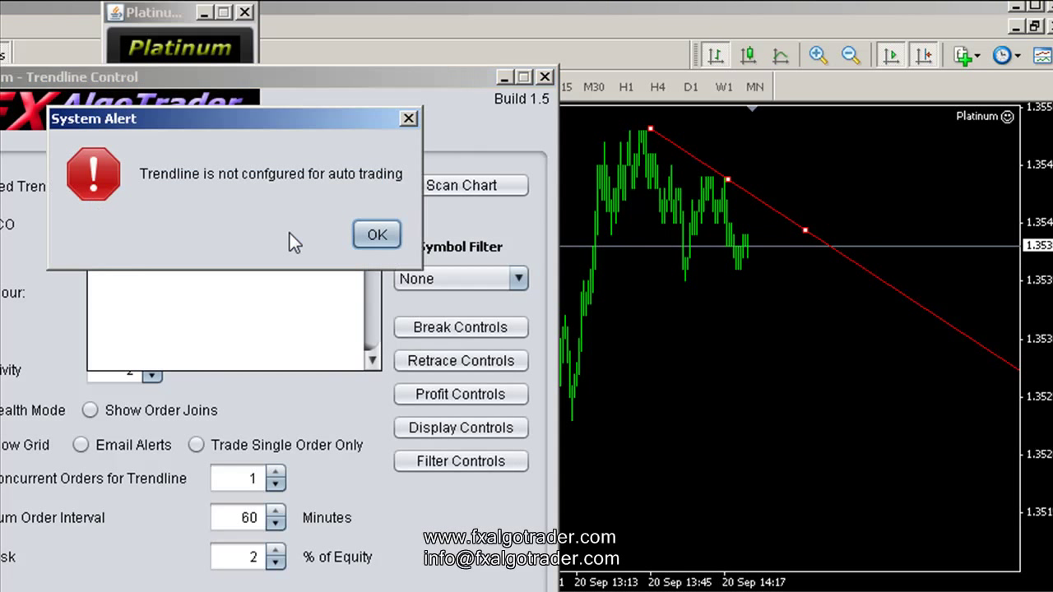
pyautogui.click(367, 232)
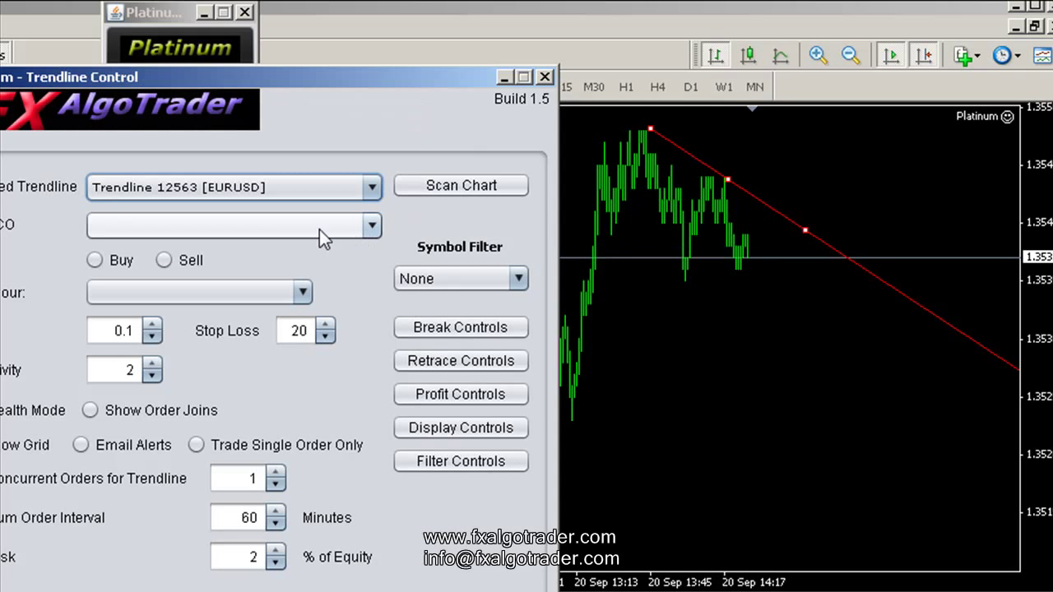
# - Set the trendline's action to Sell and its behaviour to Touch
pyautogui.click(164, 261)
pyautogui.click(162, 291)
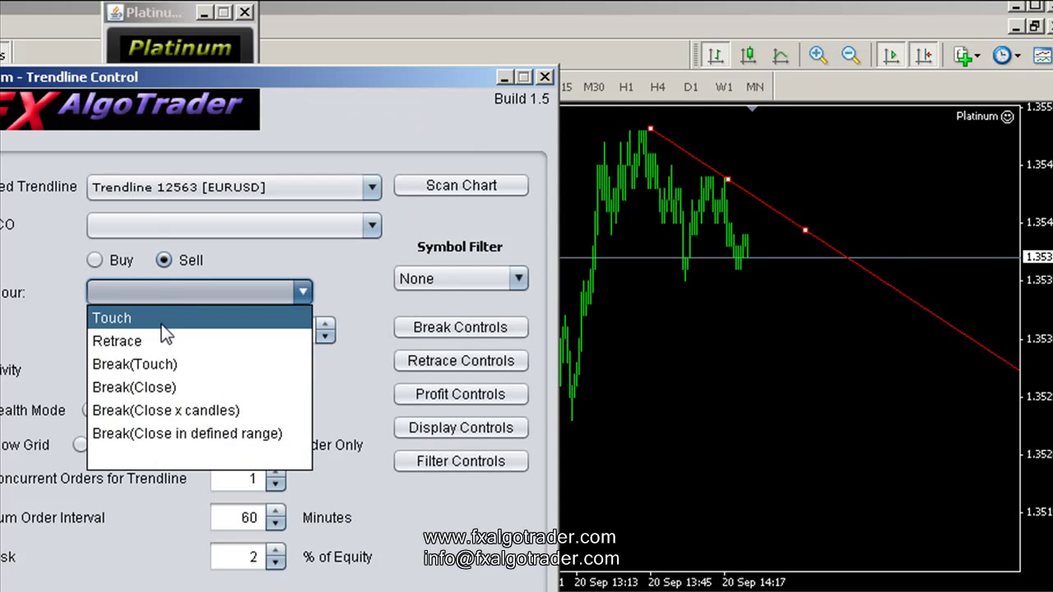
pyautogui.click(162, 319)
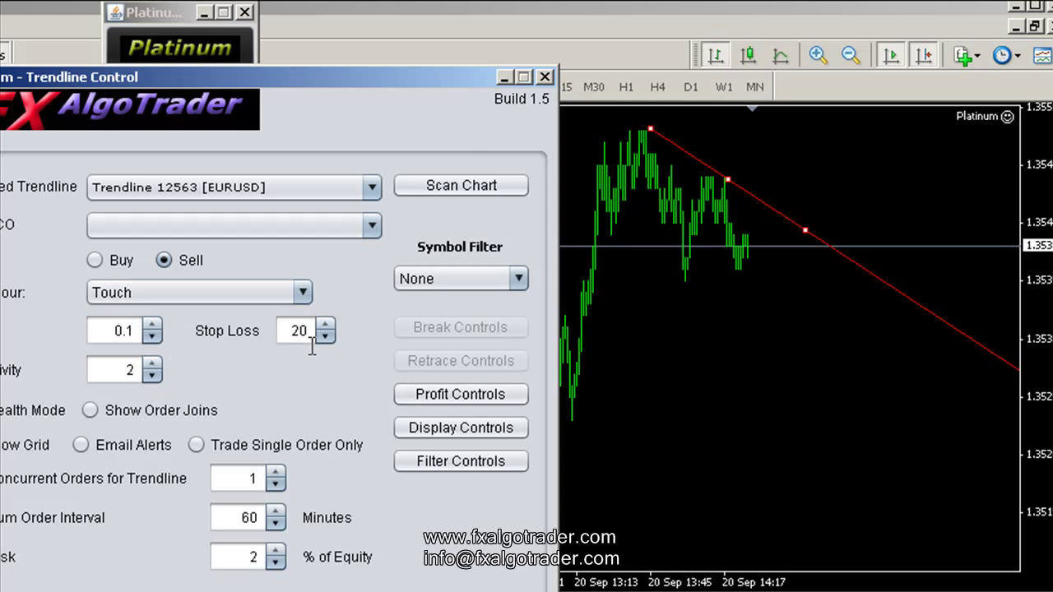
# - Examine the trendline's take-profit and trailing-stop settings in the Profit Control window
pyautogui.click(442, 399)
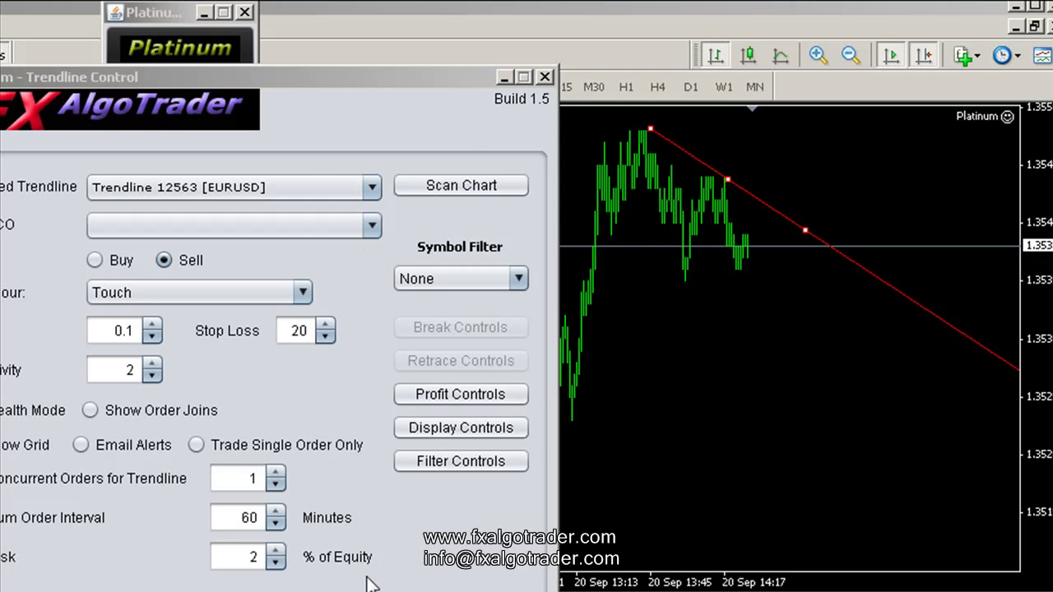
pyautogui.moveTo(284, 82); pyautogui.dragTo(0, 123)
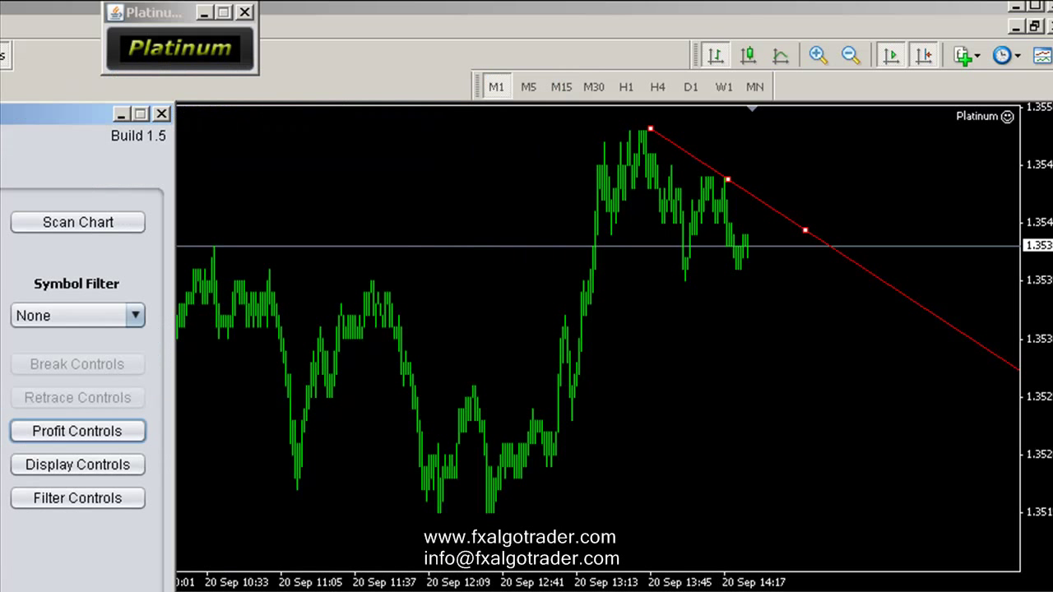
pyautogui.click(80, 438)
pyautogui.moveTo(321, 462); pyautogui.dragTo(823, 298)
pyautogui.click(77, 431)
pyautogui.moveTo(12, 118); pyautogui.dragTo(435, 101)
pyautogui.click(498, 406)
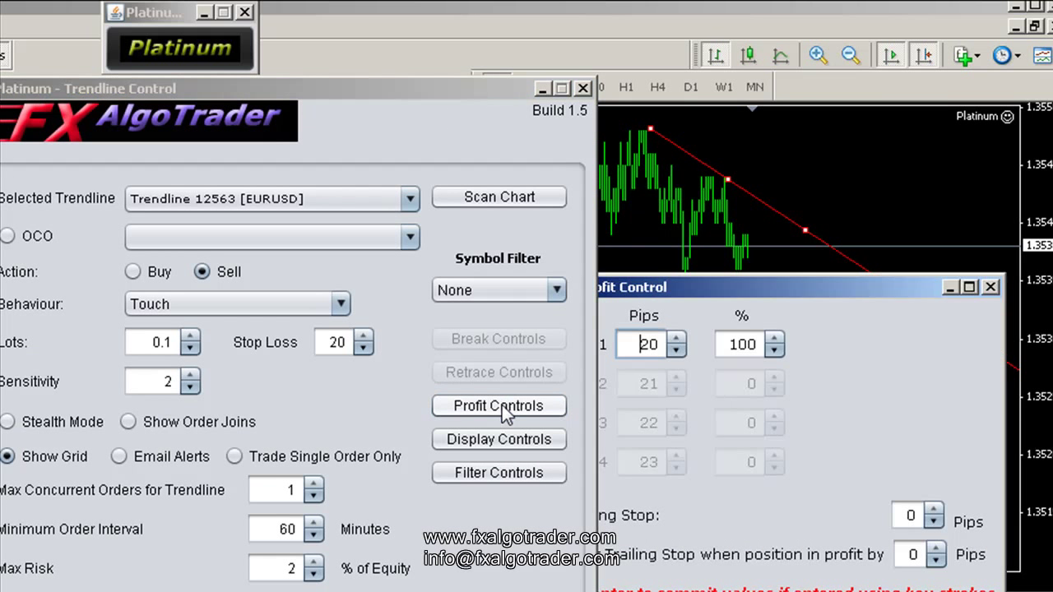
pyautogui.moveTo(791, 284); pyautogui.dragTo(841, 283)
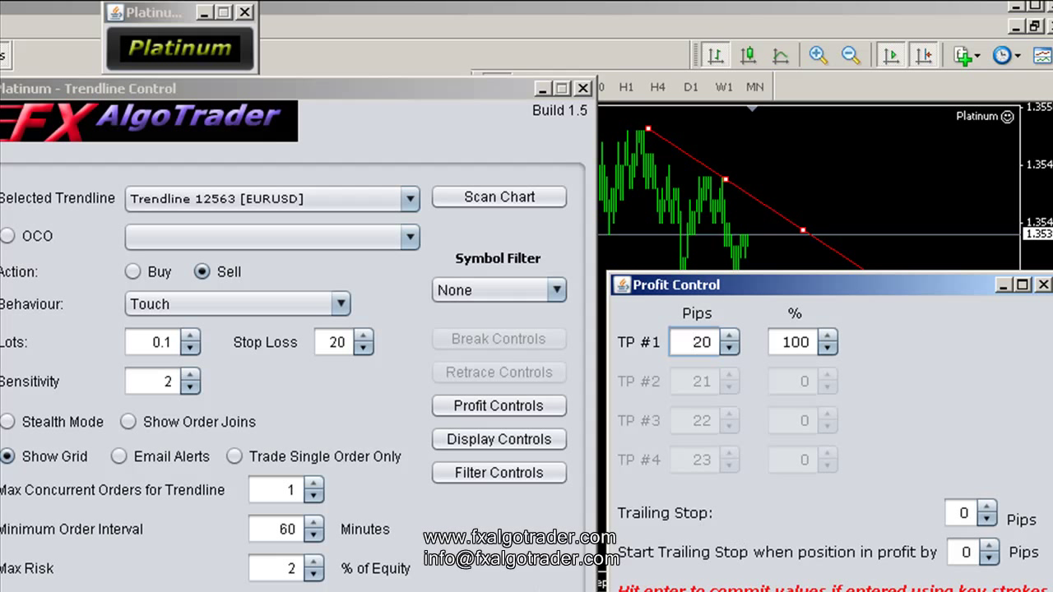
pyautogui.click(1043, 285)
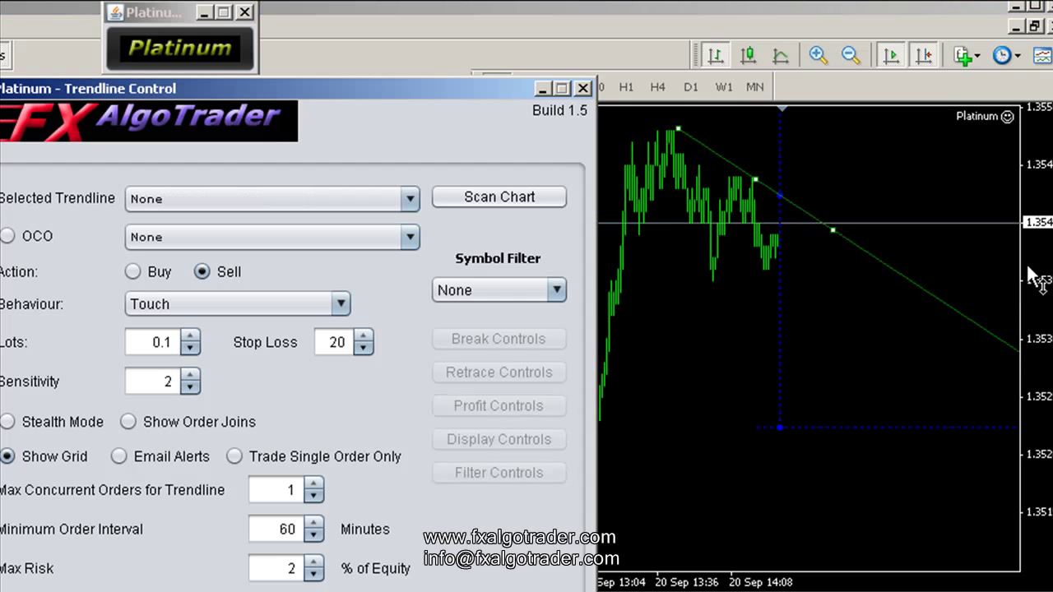
# - Examine the sell order's stop-loss and take-profit lines on the chart and close the Trendline Control window
pyautogui.moveTo(1029, 266); pyautogui.dragTo(1037, 286)
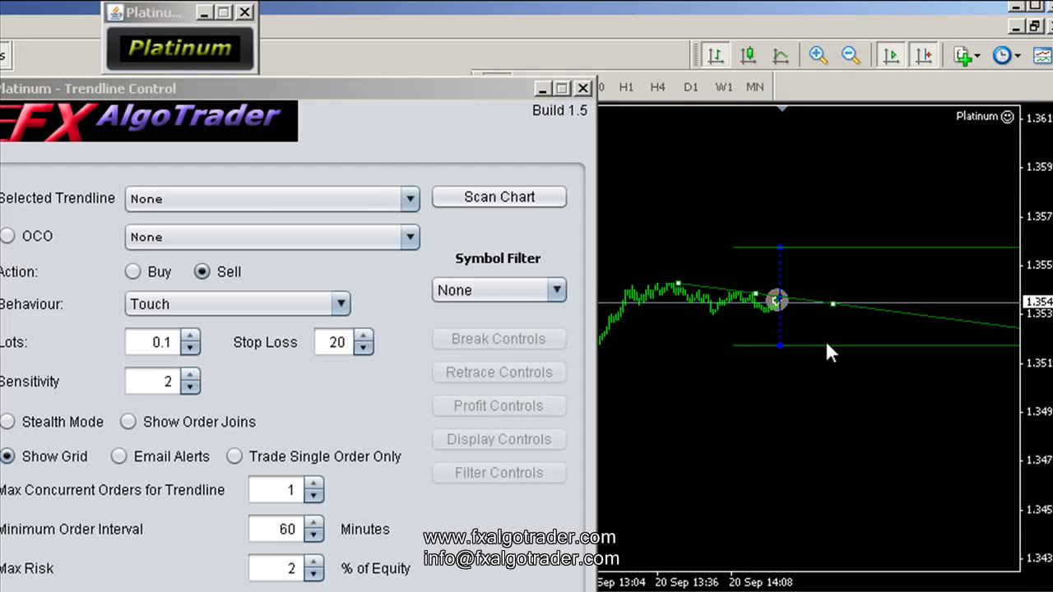
pyautogui.moveTo(1048, 397); pyautogui.dragTo(1036, 307)
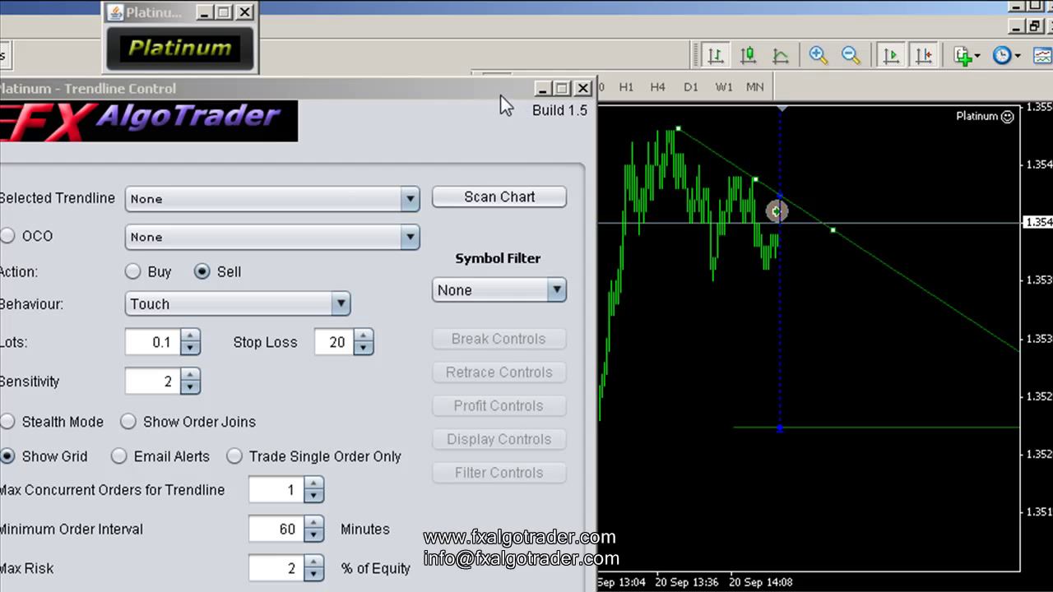
pyautogui.click(583, 88)
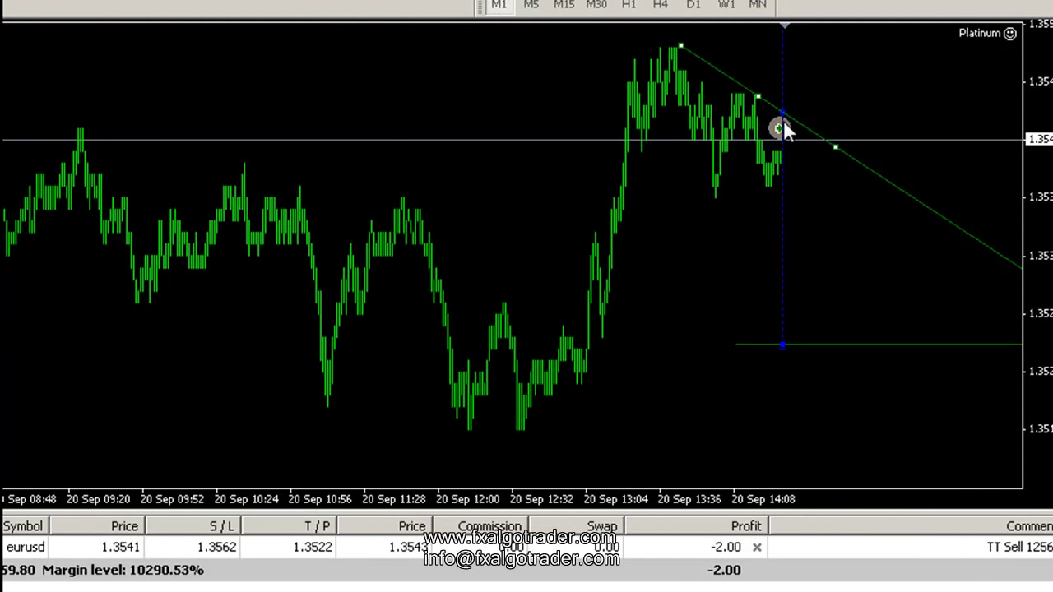
# - Turn on object descriptions in the chart properties to label the trendline, stop-loss and take-profit lines
pyautogui.click(235, 2)
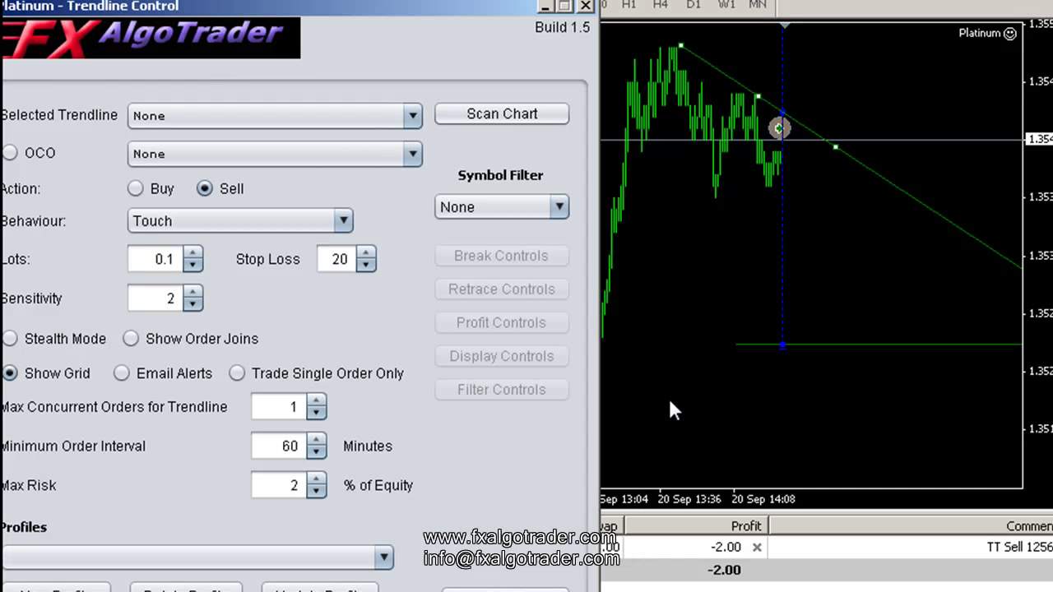
pyautogui.click(664, 447)
pyautogui.rightClick(684, 369)
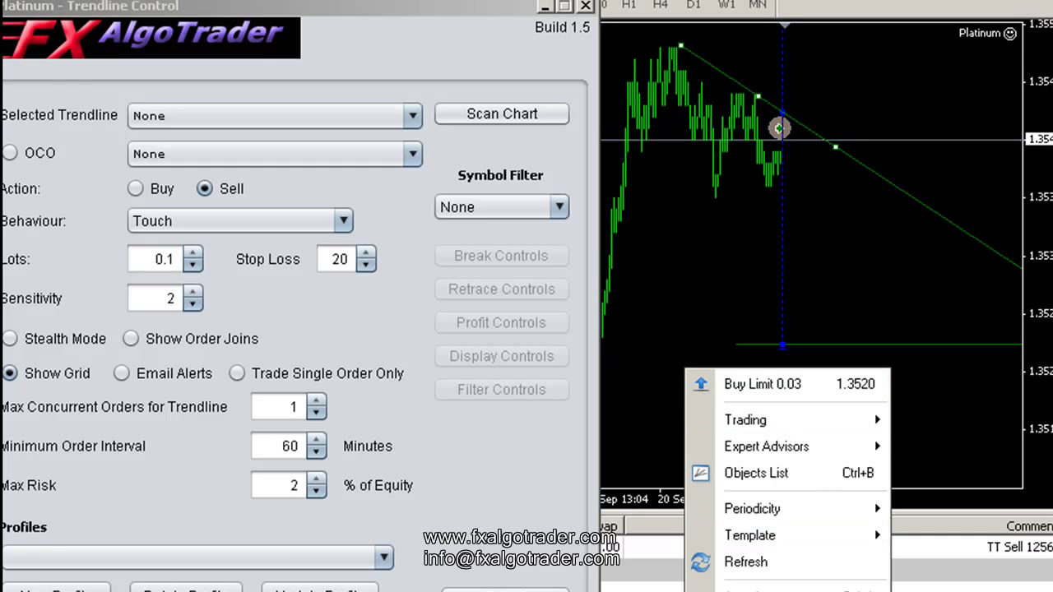
pyautogui.press('F8')
pyautogui.click(585, 7)
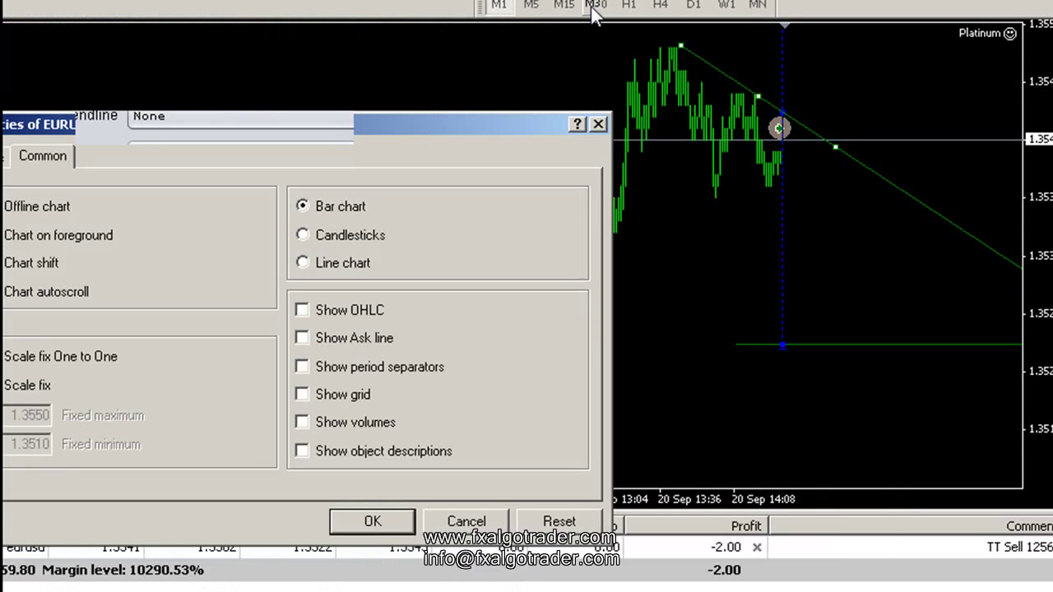
pyautogui.click(365, 525)
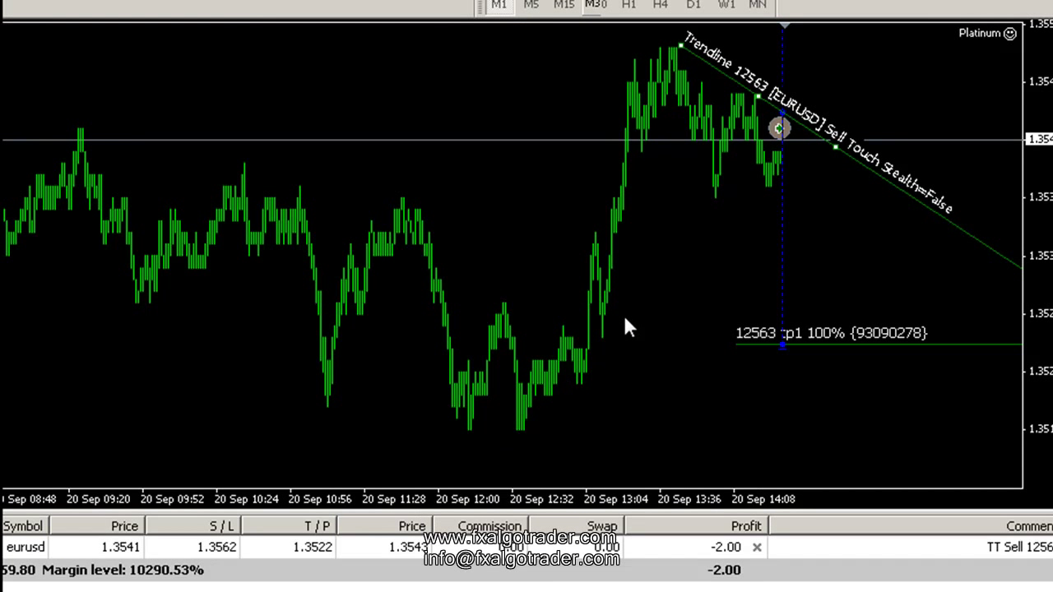
pyautogui.moveTo(1028, 164); pyautogui.dragTo(1043, 107)
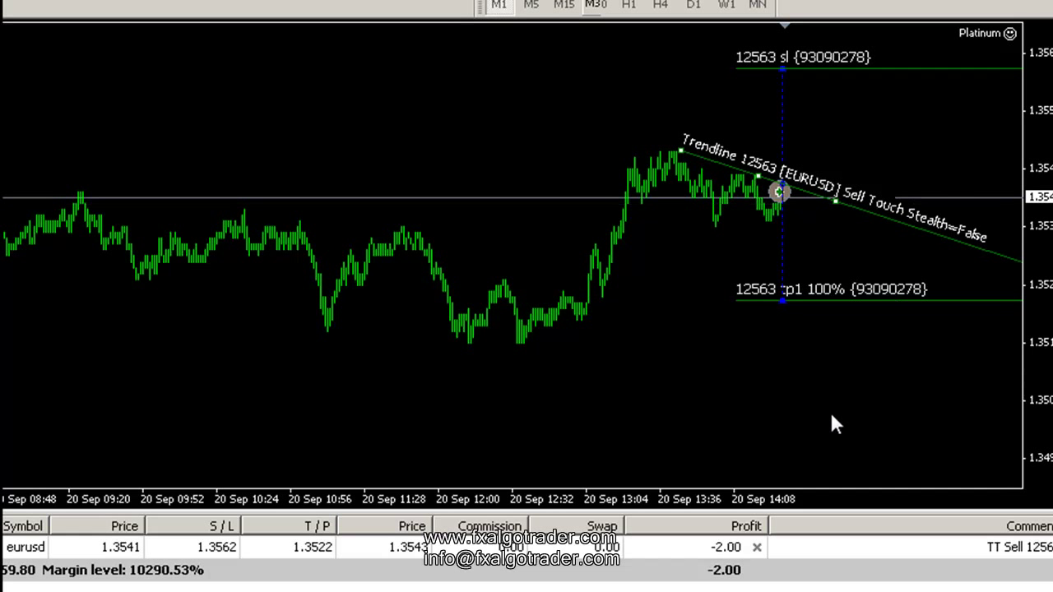
# - Close the open 0.10-lot EURUSD sell position and dismiss the order window
pyautogui.click(756, 548)
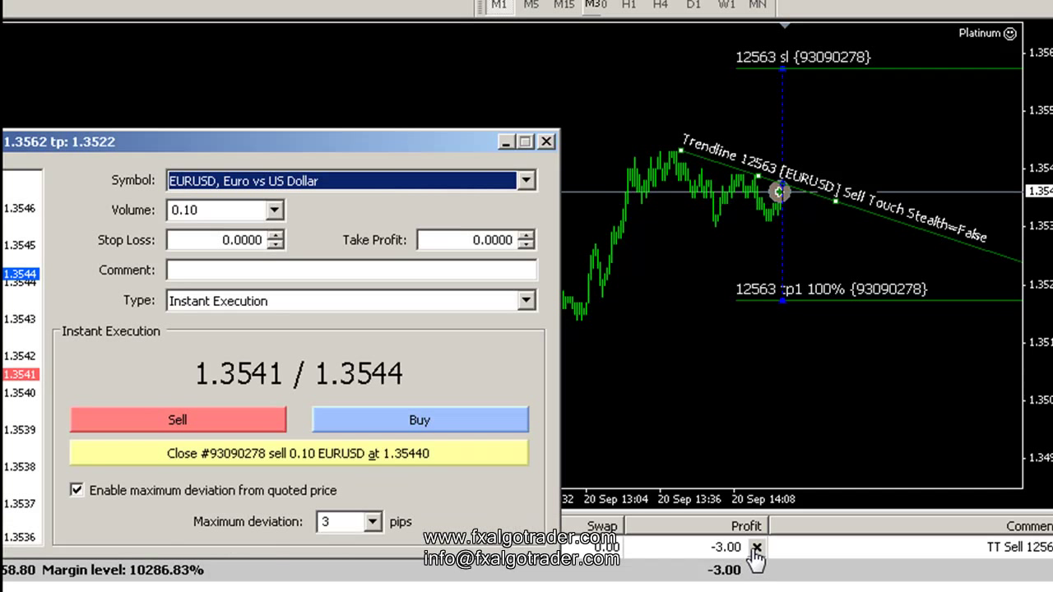
pyautogui.click(269, 451)
pyautogui.click(236, 474)
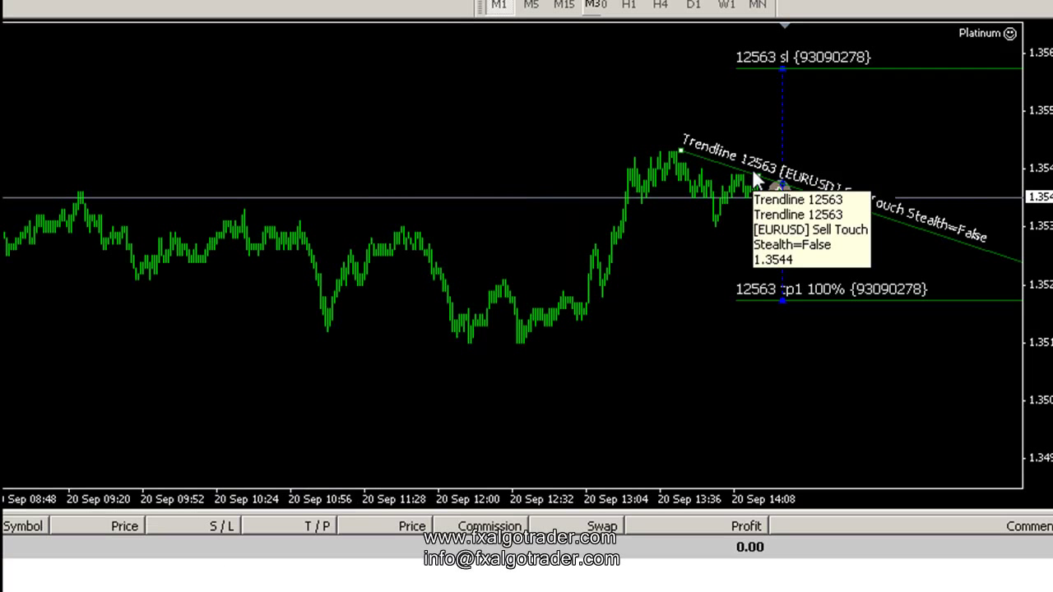
# - Delete the descending trendline and draw a rising trendline beneath the recent lows
pyautogui.press('Delete')
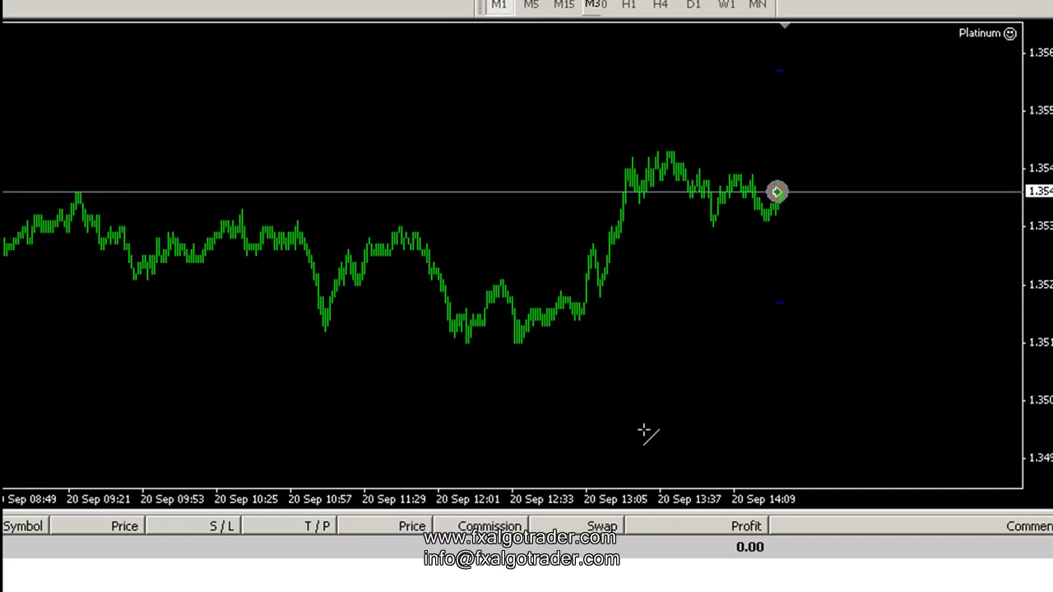
pyautogui.moveTo(491, 370)
pyautogui.mouseDown()
pyautogui.moveTo(732, 288)
pyautogui.moveTo(780, 218)
pyautogui.mouseUp()
pyautogui.doubleClick(772, 217)
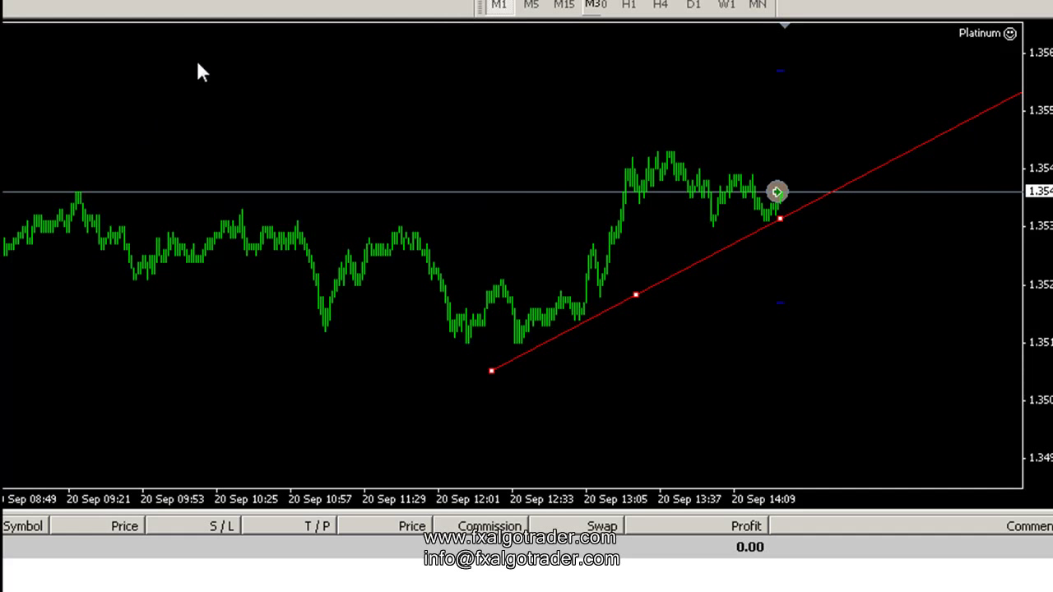
# - Scan the chart from Trendline Control, select Trendline 12765 [EURUSD], and set its action to Buy
pyautogui.click(244, 120)
pyautogui.click(472, 113)
pyautogui.click(312, 120)
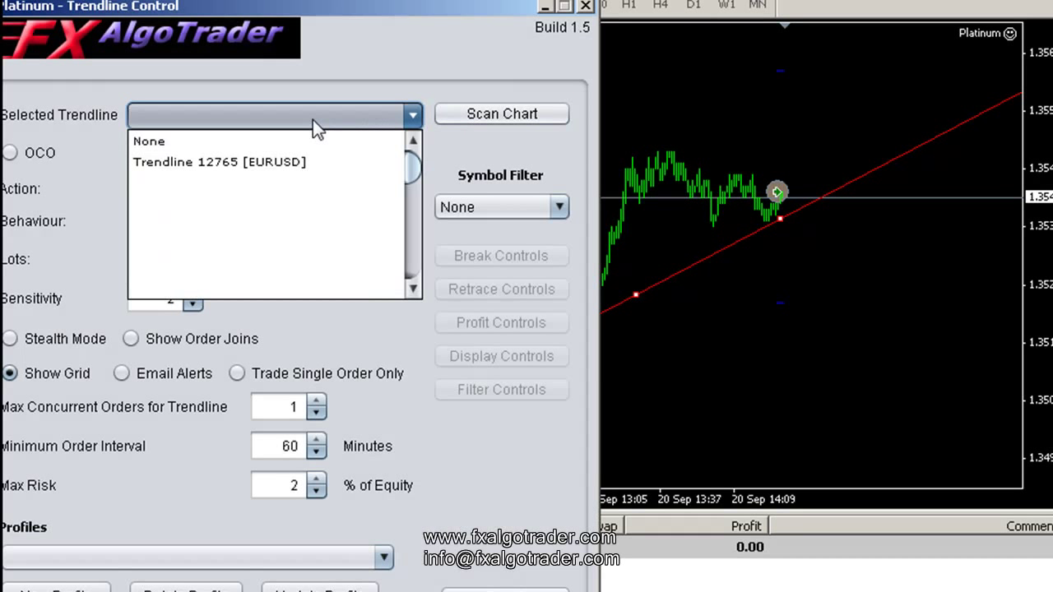
pyautogui.click(732, 249)
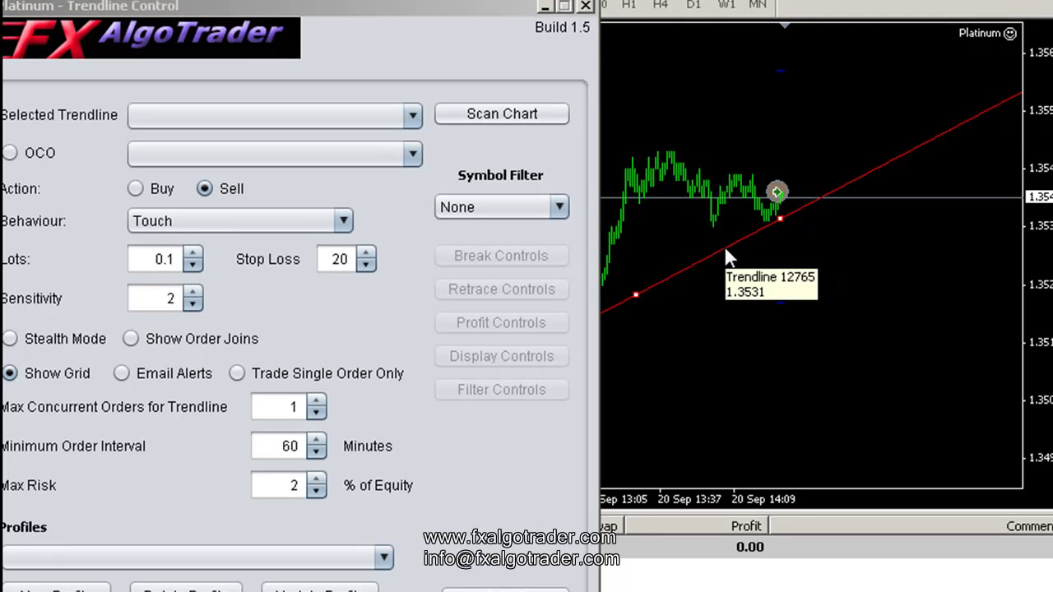
pyautogui.click(345, 120)
pyautogui.click(258, 162)
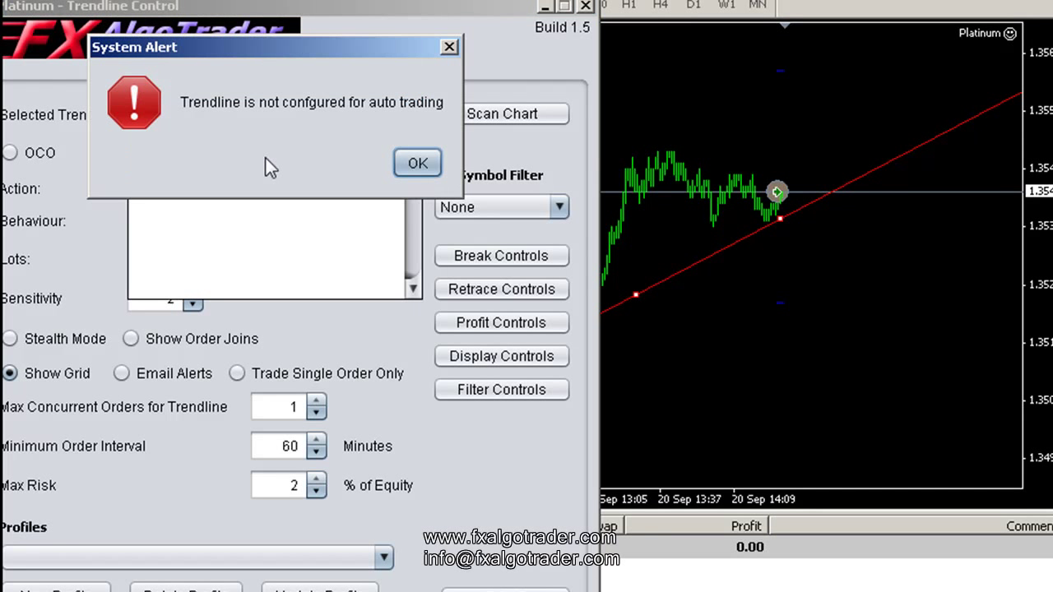
pyautogui.click(418, 163)
pyautogui.click(135, 188)
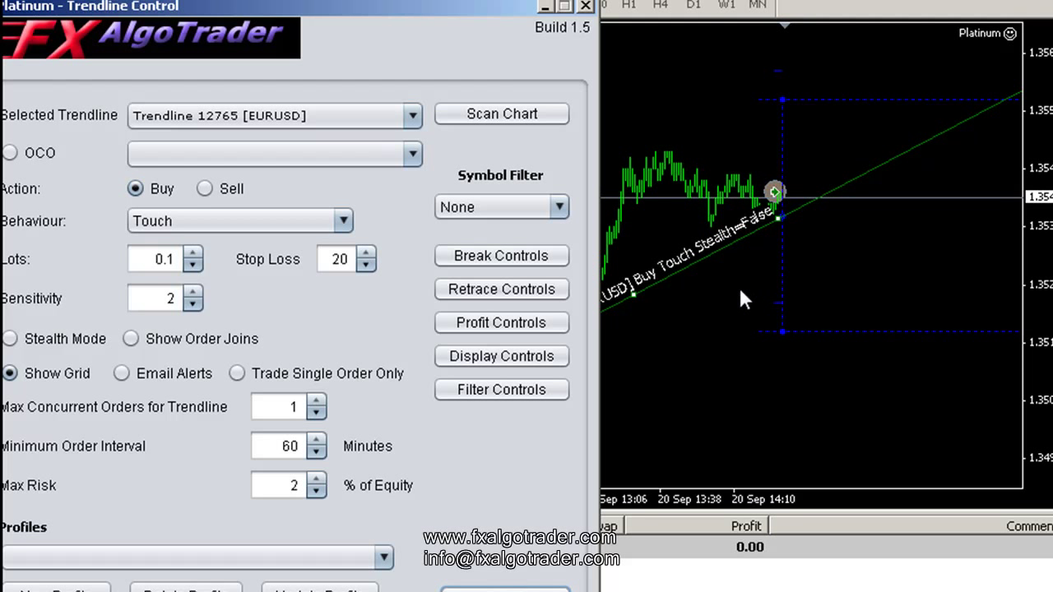
# - Enable Show TP Grid Data and Show SL Grid Data in the trendline's display controls and apply the settings
pyautogui.click(502, 368)
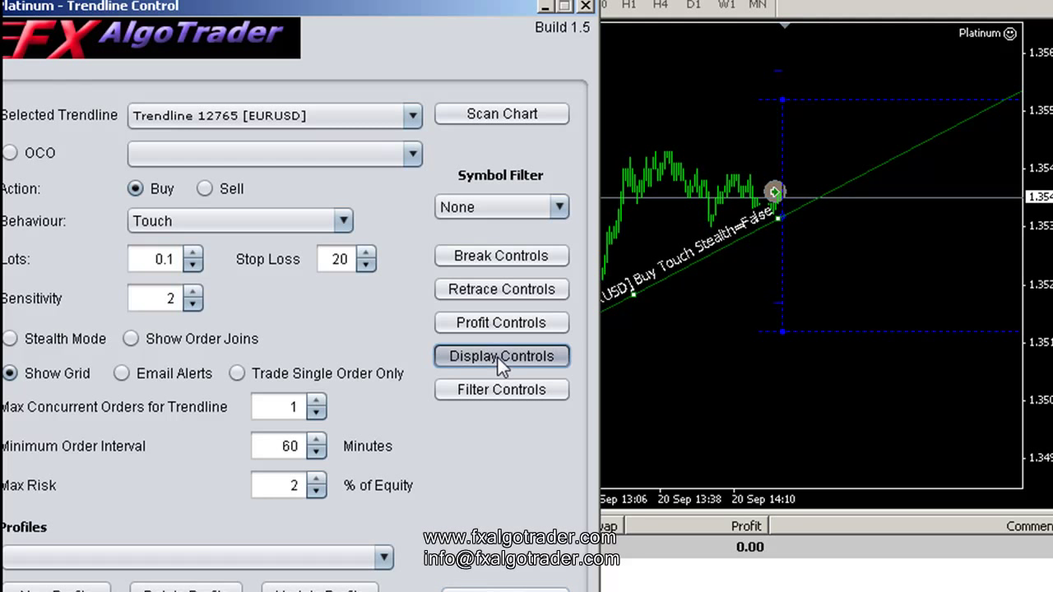
pyautogui.moveTo(421, 9); pyautogui.dragTo(42, 29)
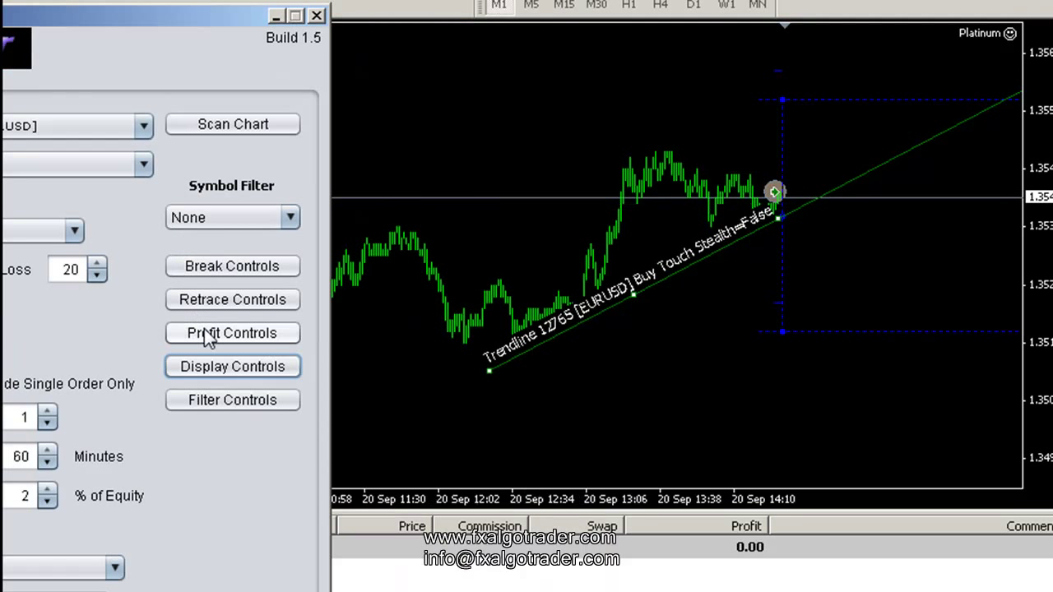
pyautogui.click(187, 368)
pyautogui.moveTo(358, 154); pyautogui.dragTo(873, 160)
pyautogui.moveTo(81, 19); pyautogui.dragTo(322, 11)
pyautogui.click(472, 362)
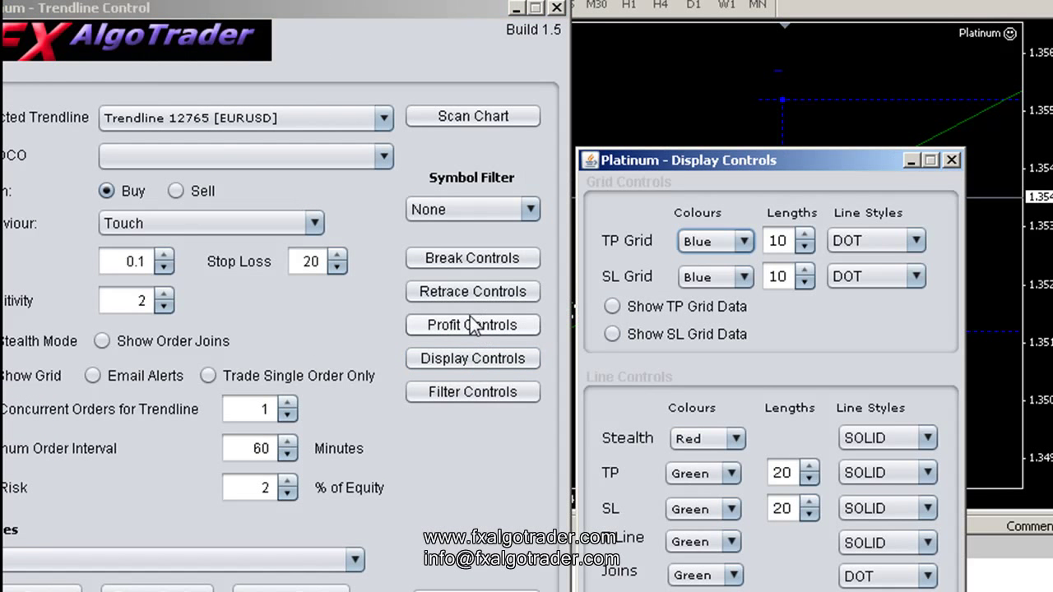
pyautogui.click(612, 306)
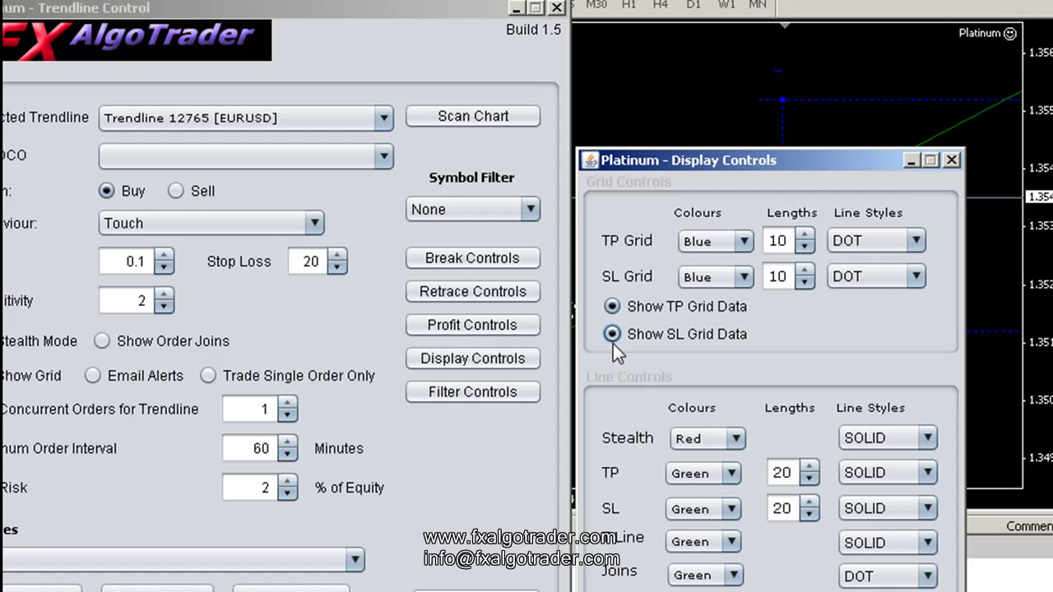
pyautogui.click(476, 590)
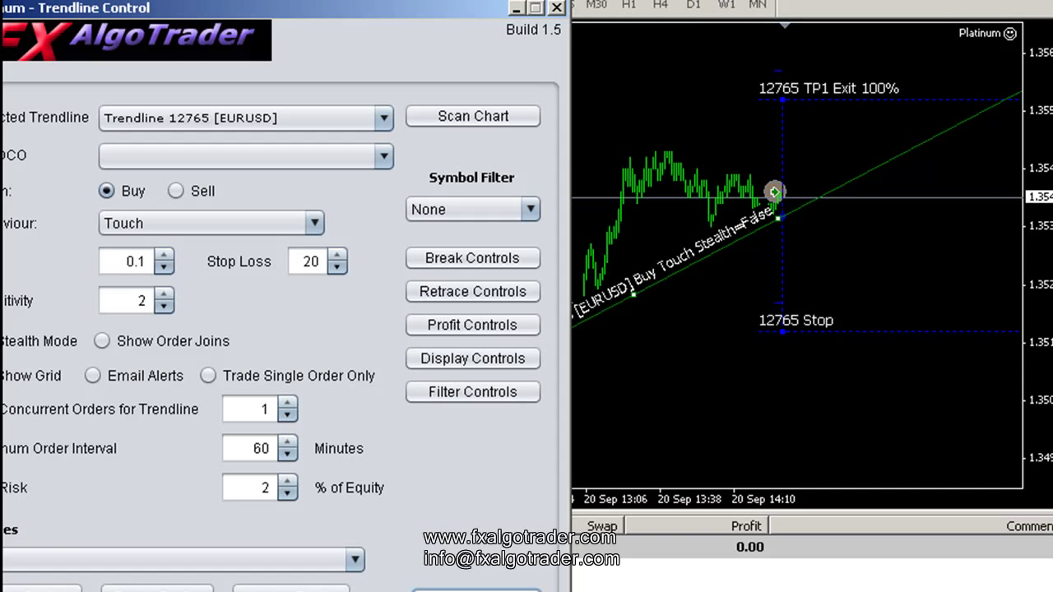
# - Show the chart as enlarged candlesticks and measure the gap between the current price and the trendline at the latest bars
pyautogui.press('+')
pyautogui.press('+')
pyautogui.press('+')
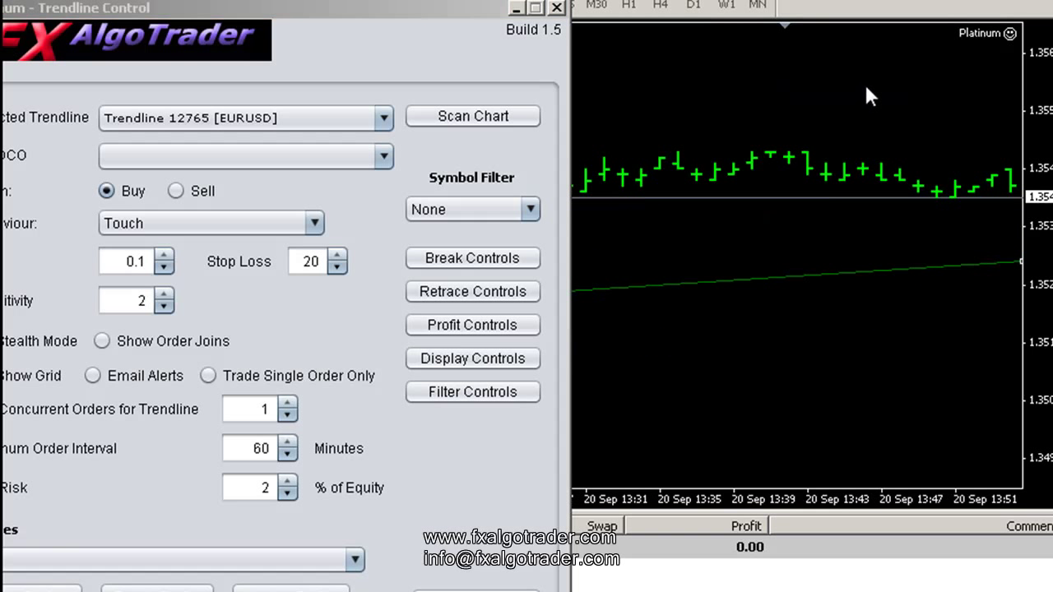
pyautogui.click(759, 7)
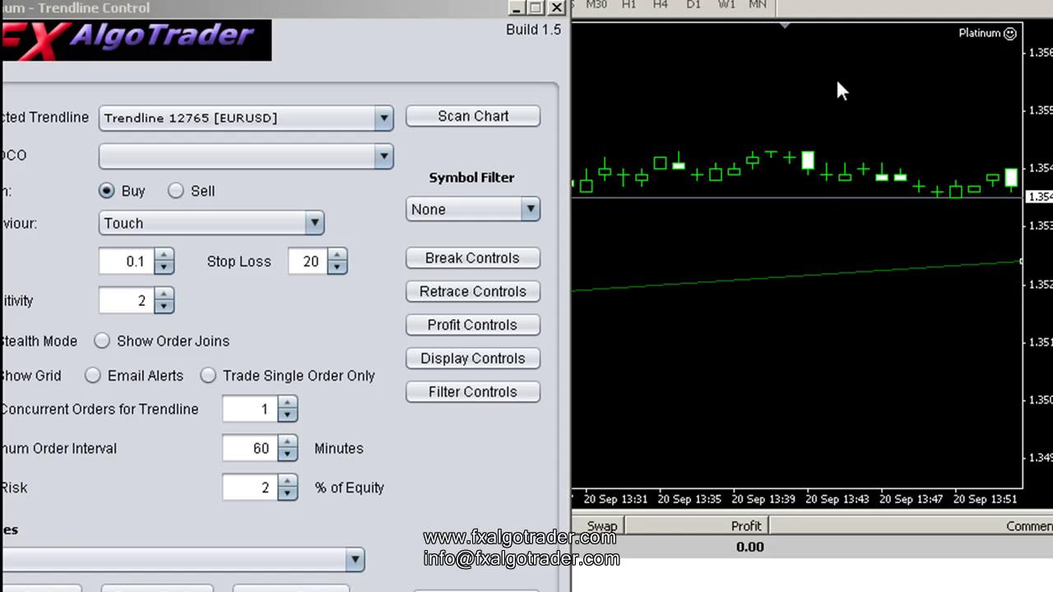
pyautogui.moveTo(878, 74); pyautogui.dragTo(795, 108)
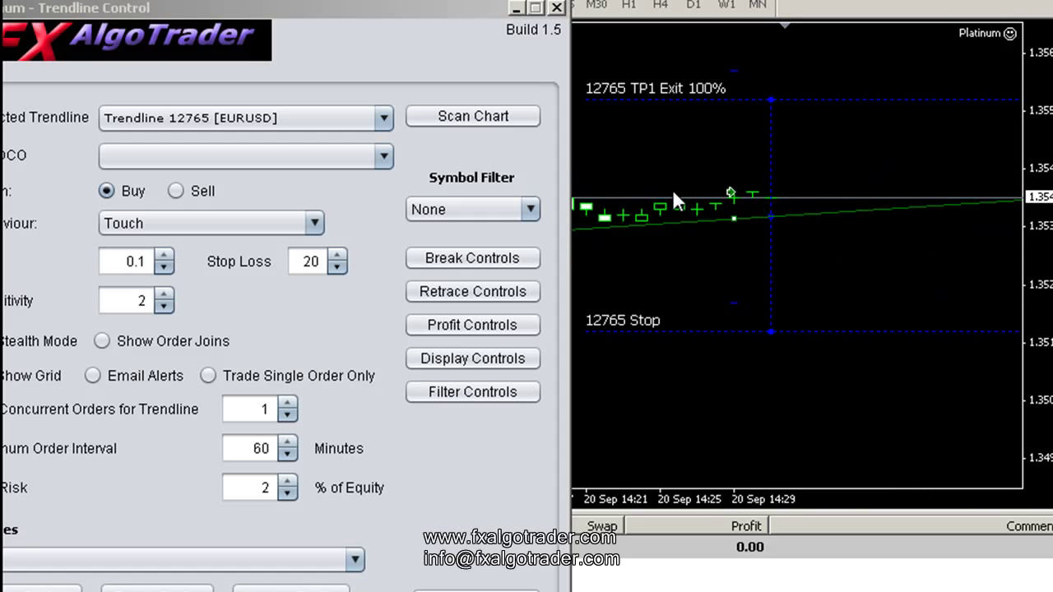
pyautogui.hotkey('ctrl', 'f')
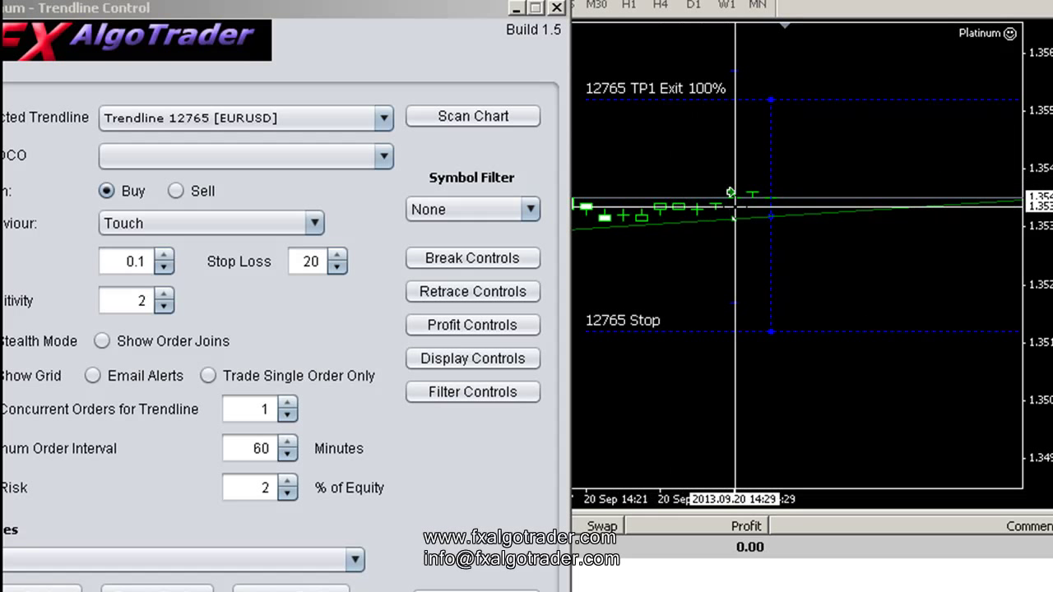
pyautogui.moveTo(750, 195); pyautogui.dragTo(772, 216)
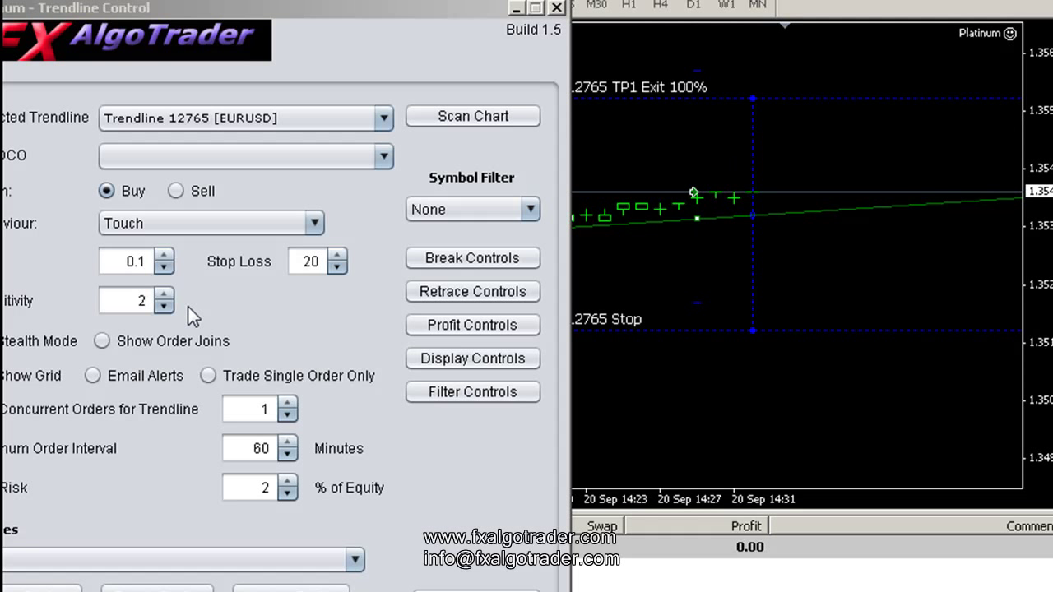
# - Set the buy trendline's sensitivity to 4 and apply the change
pyautogui.doubleClick(140, 301)
pyautogui.write('4')
pyautogui.click(470, 589)
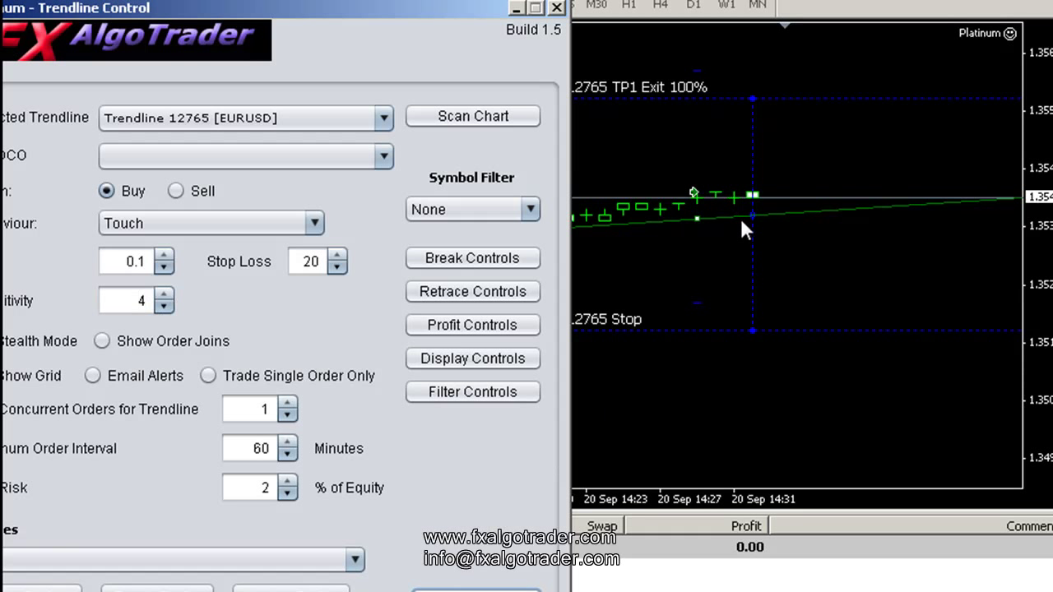
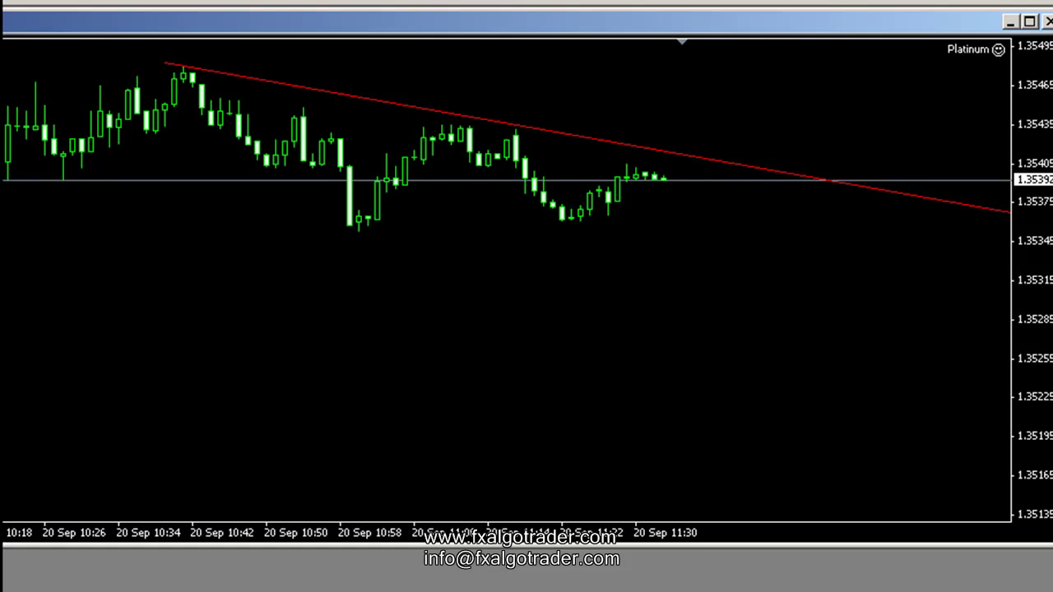
# - Run the Recover Platinum GUI script on the chart and move the restored Platinum launcher clear of the price area
pyautogui.hotkey('ctrl', 'n')
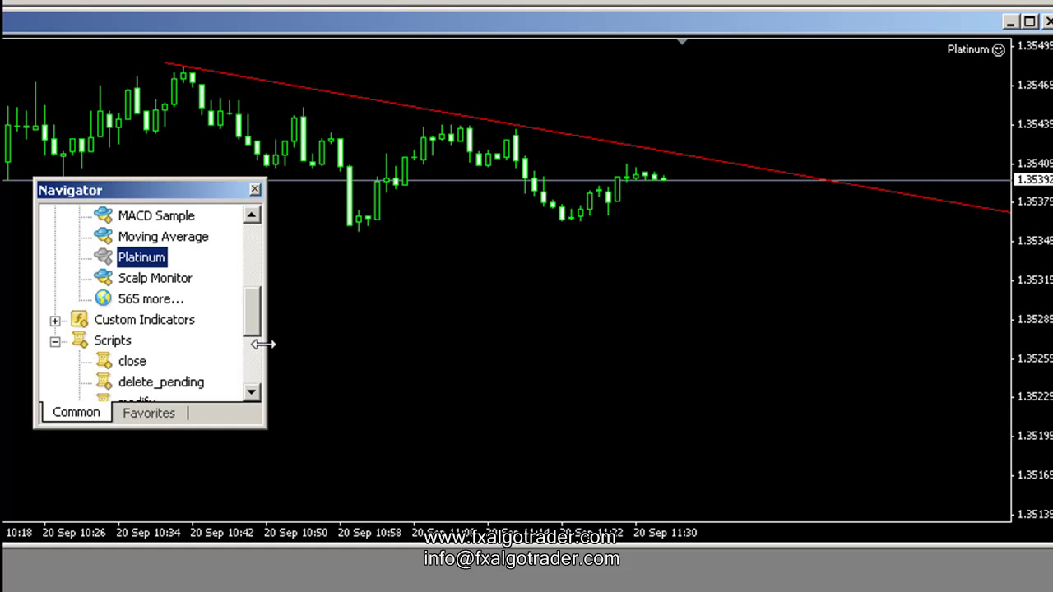
pyautogui.moveTo(253, 319); pyautogui.dragTo(264, 341)
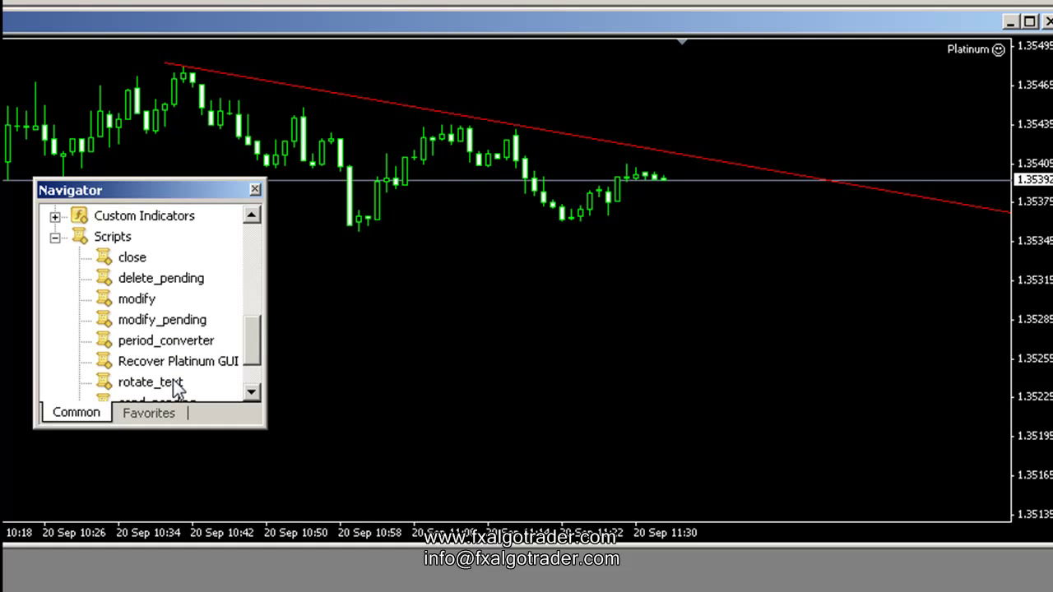
pyautogui.click(149, 368)
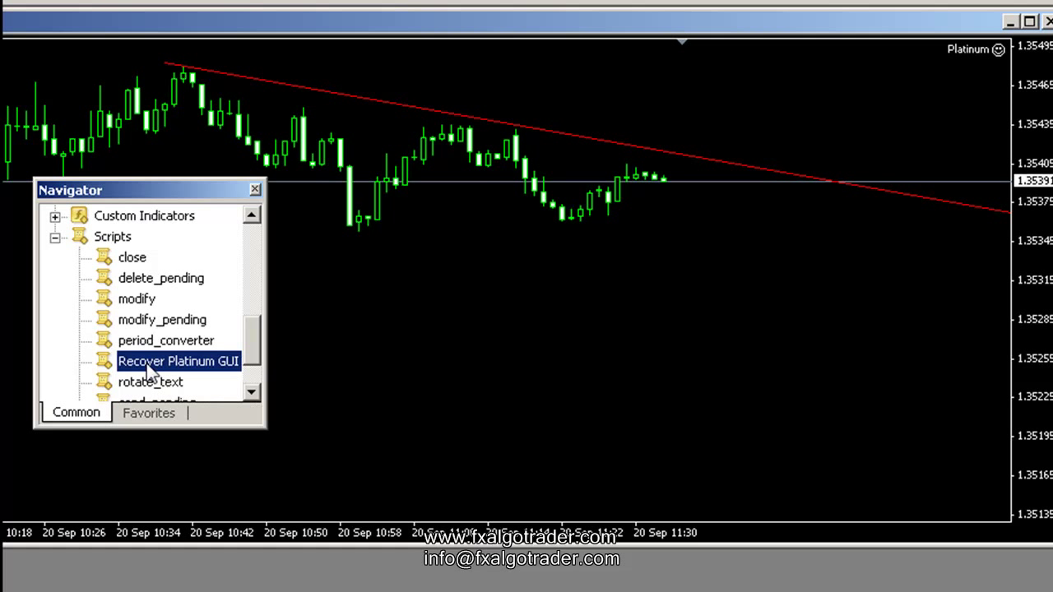
pyautogui.moveTo(149, 370); pyautogui.dragTo(423, 351)
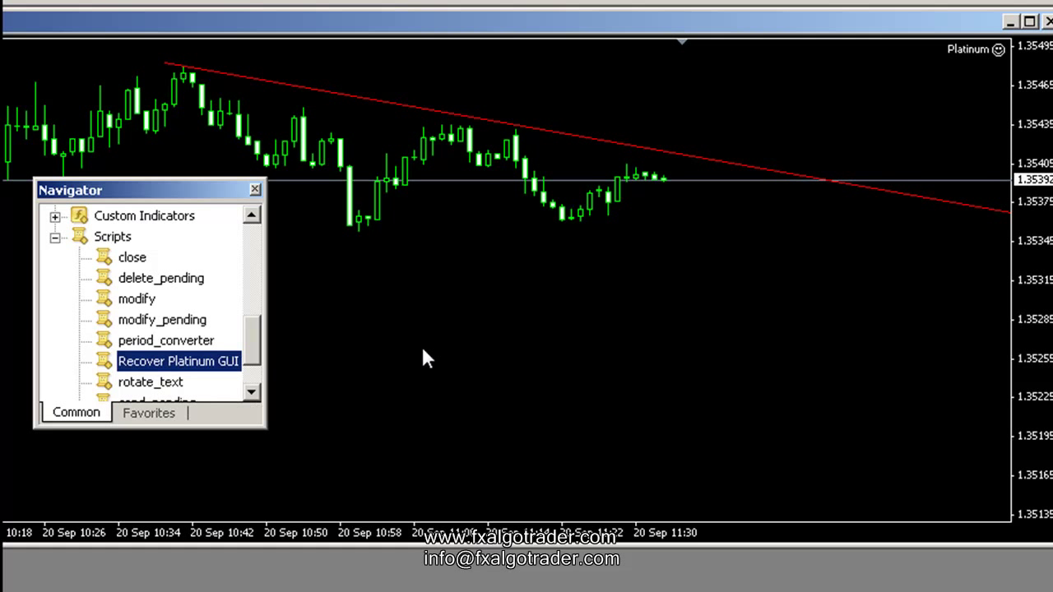
pyautogui.click(255, 190)
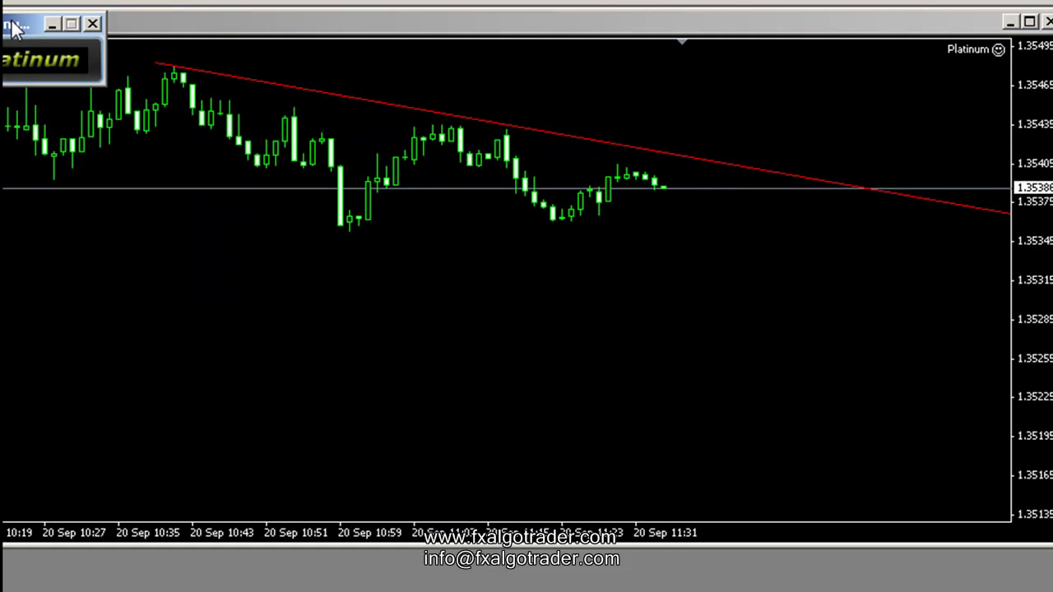
pyautogui.moveTo(12, 23); pyautogui.dragTo(324, 0)
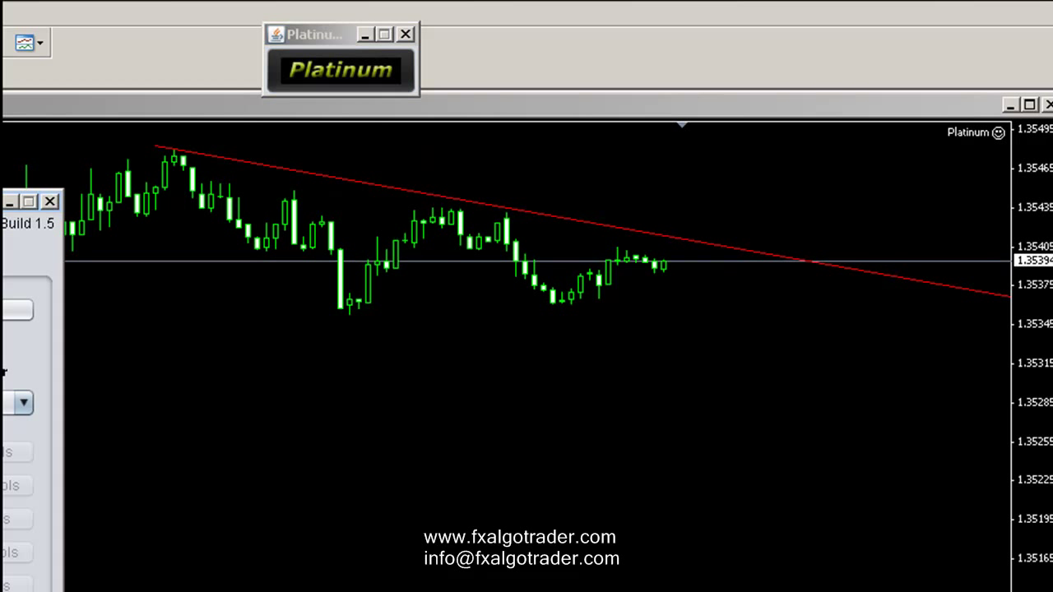
# - Scan the chart from Trendline Control and select Trendline 12932 [EURUSD]
pyautogui.moveTo(1, 201); pyautogui.dragTo(319, 143)
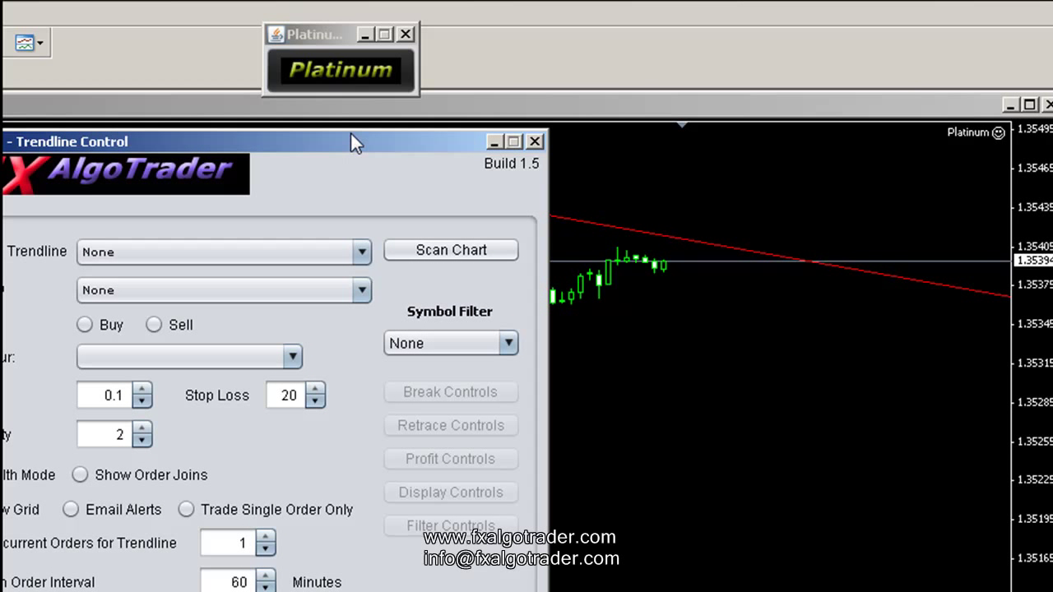
pyautogui.click(450, 248)
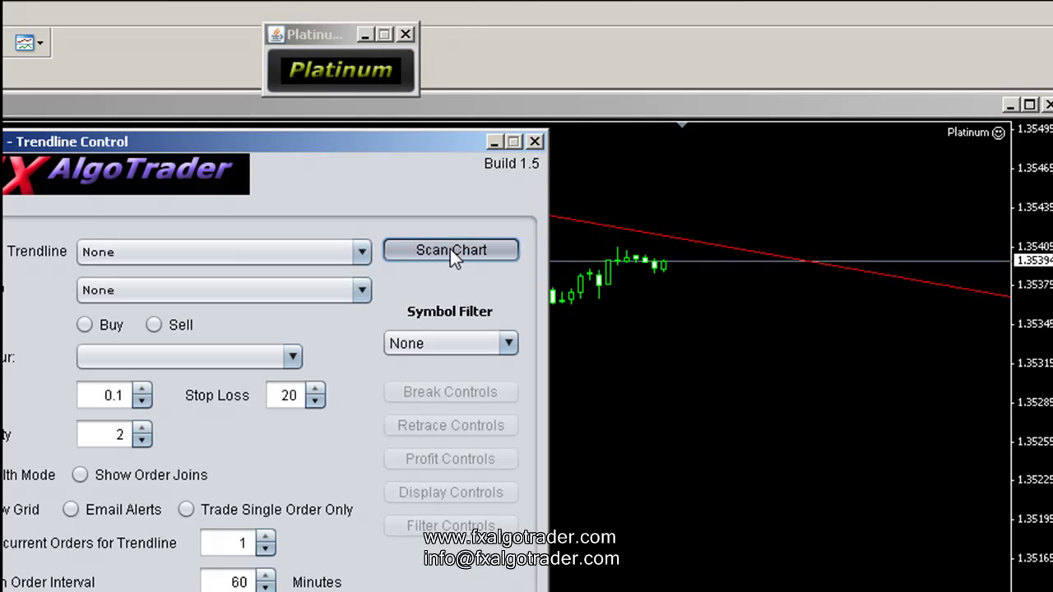
pyautogui.click(281, 251)
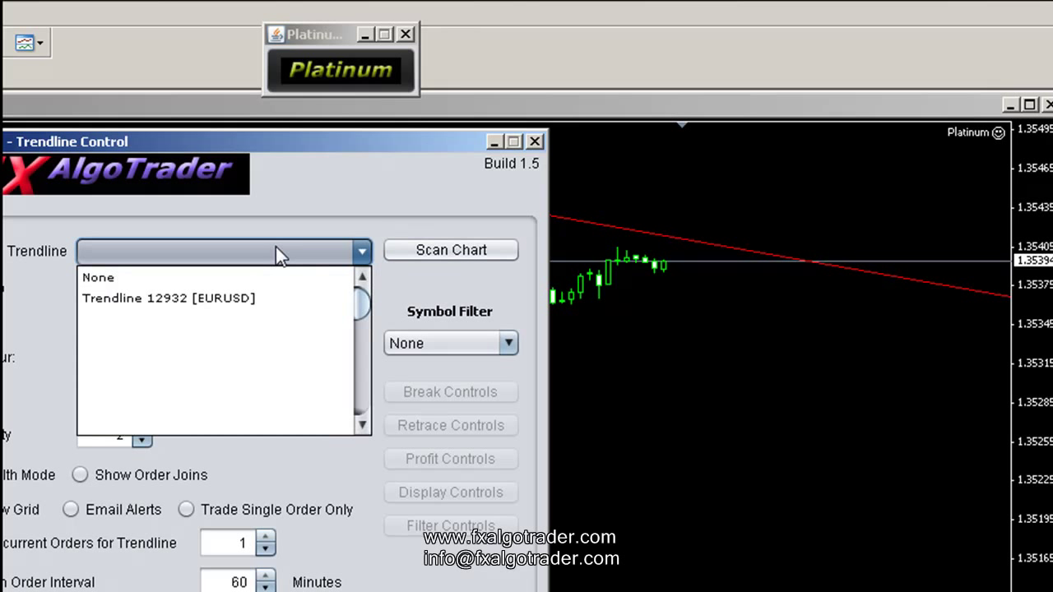
pyautogui.click(226, 298)
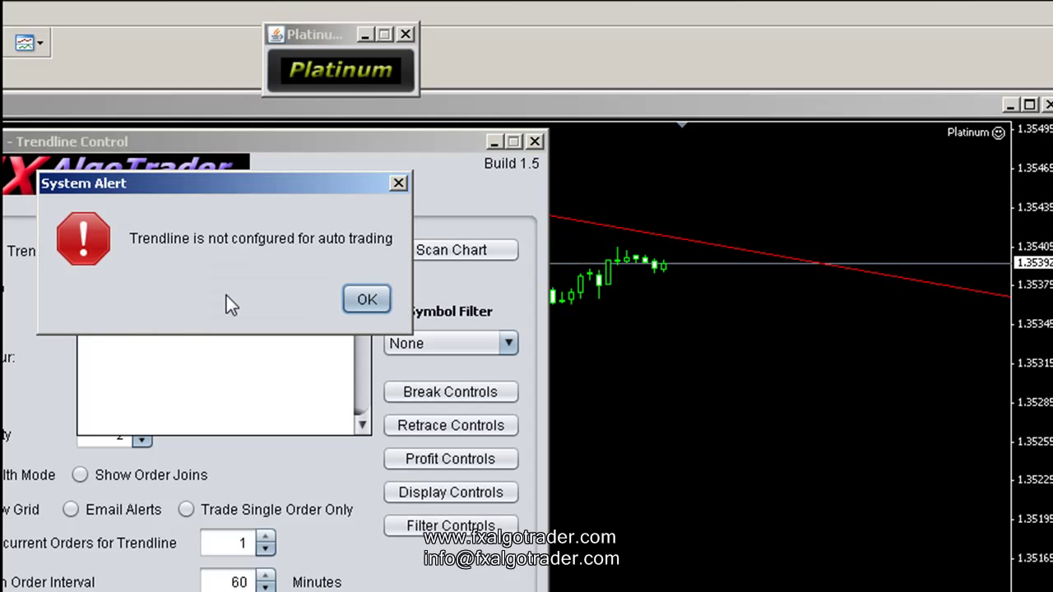
pyautogui.click(366, 301)
# - Set Trendline 12932's action to Sell and its behaviour to Touch
pyautogui.click(149, 325)
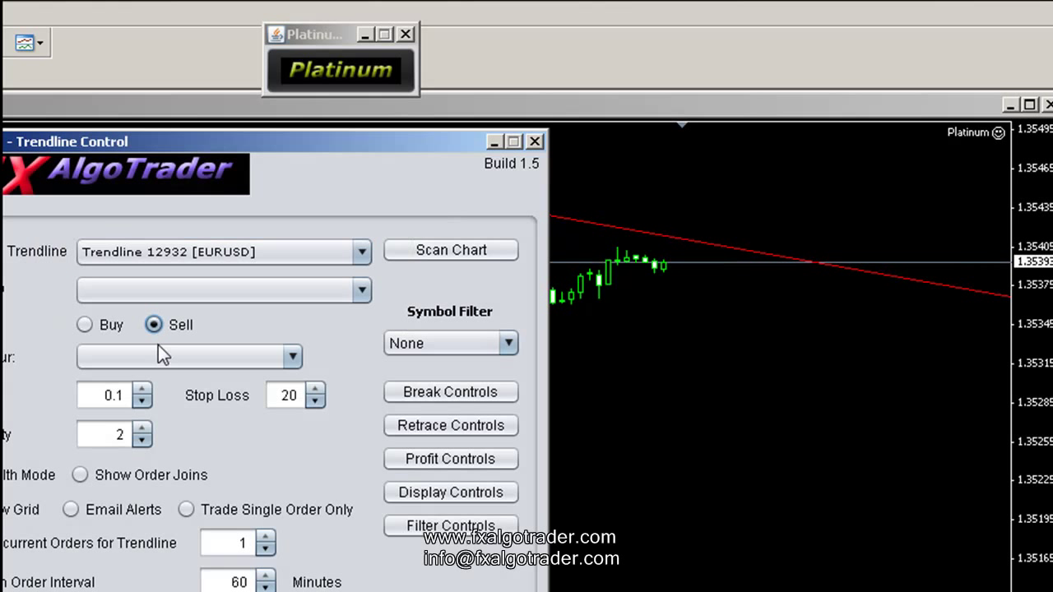
pyautogui.click(162, 354)
pyautogui.click(243, 383)
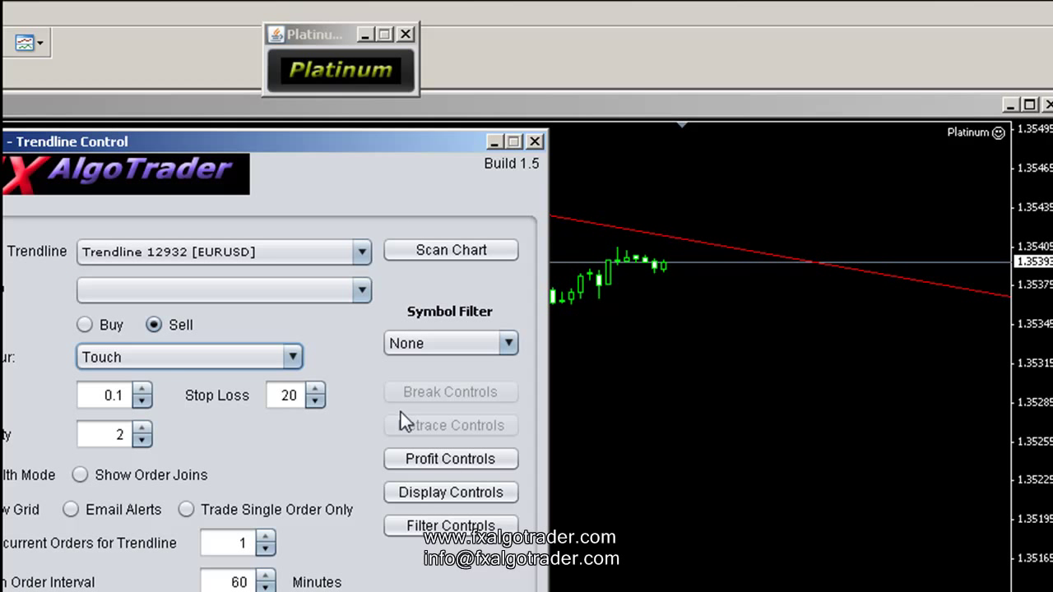
# - Review the take-profit and trailing stop settings in the trendline's profit controls
pyautogui.click(439, 461)
pyautogui.click(393, 141)
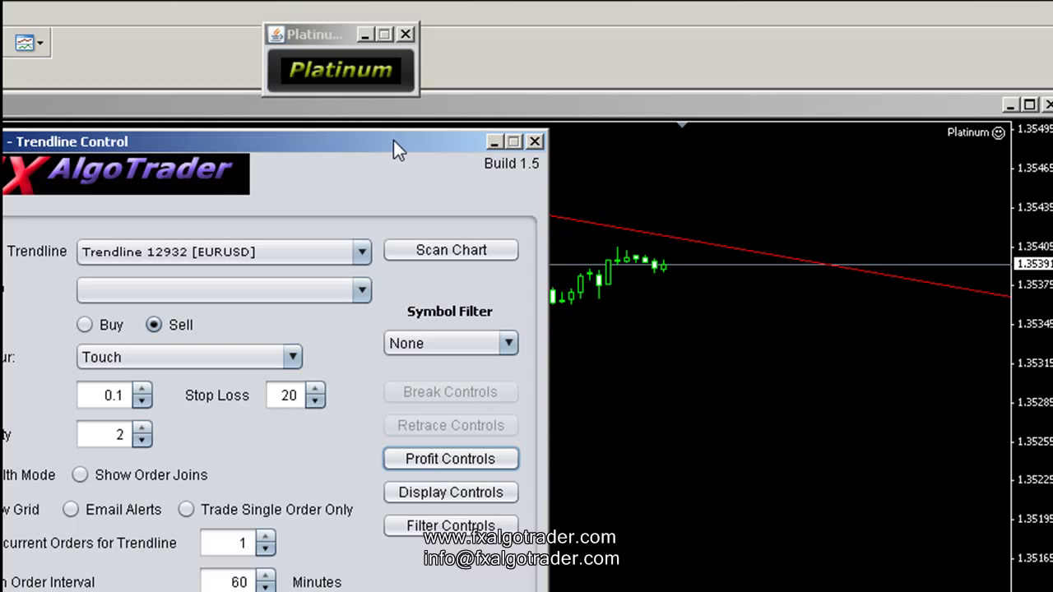
pyautogui.moveTo(393, 141); pyautogui.dragTo(333, 141)
pyautogui.click(404, 458)
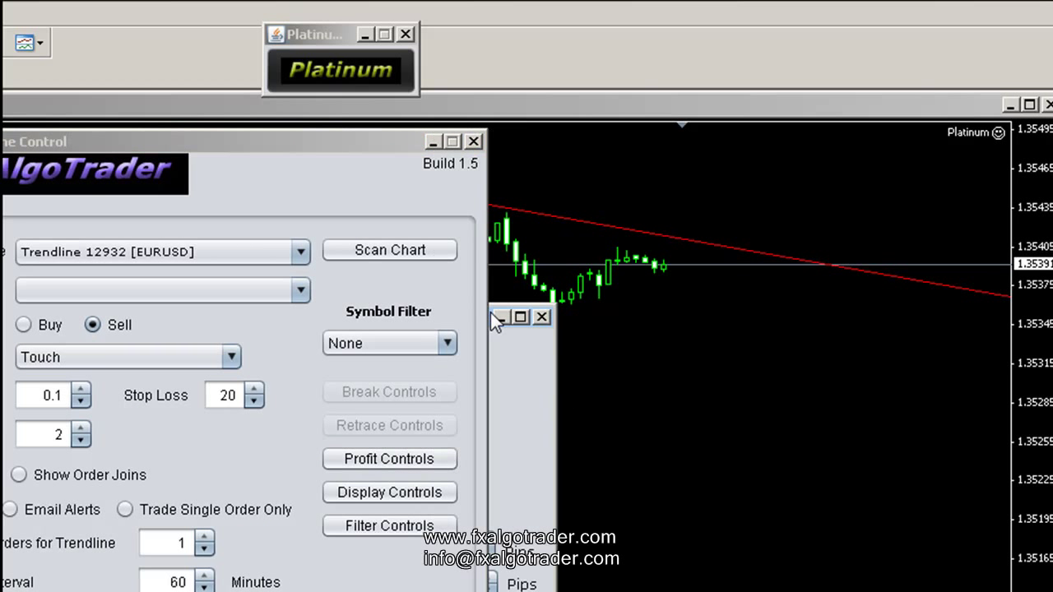
pyautogui.moveTo(491, 311); pyautogui.dragTo(765, 269)
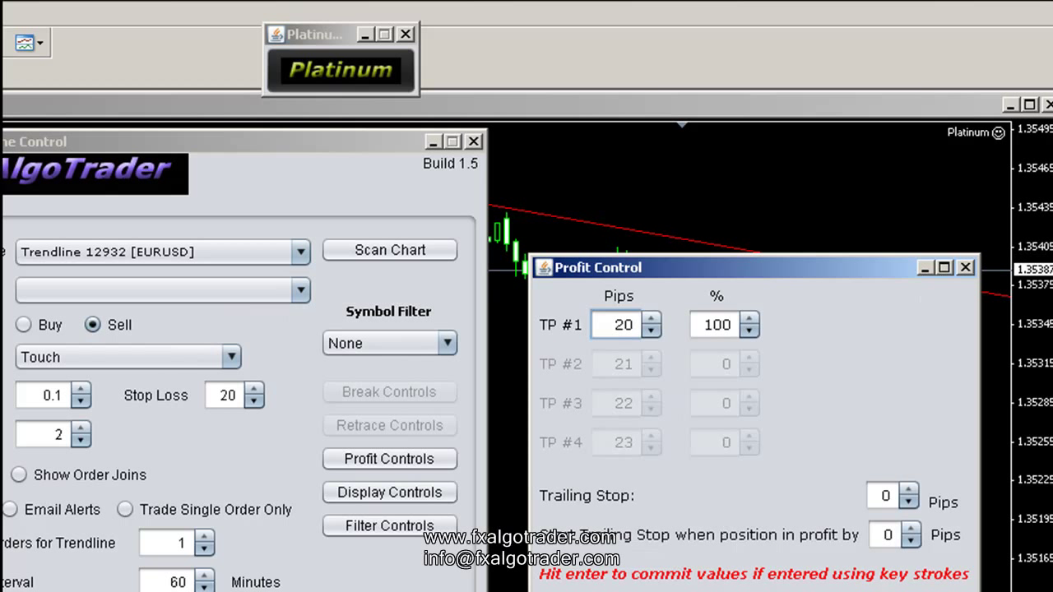
pyautogui.hotkey('alt', 'F4')
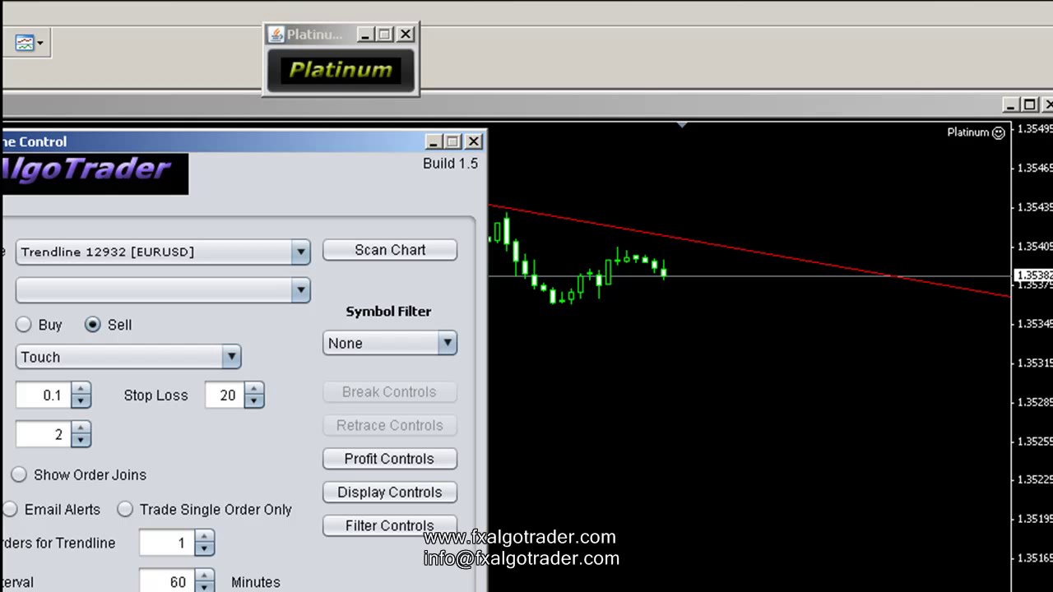
# - Enable object descriptions in the EURUSD M1 chart properties and compress the price scale to fit both the stop and target lines
pyautogui.rightClick(574, 421)
pyautogui.press('F8')
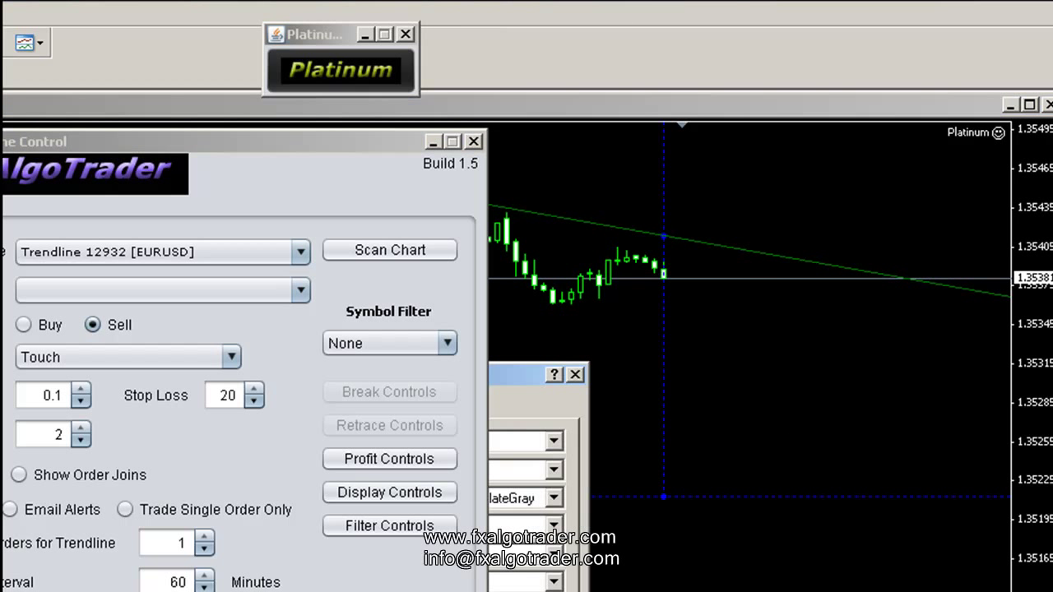
pyautogui.moveTo(522, 374); pyautogui.dragTo(861, 271)
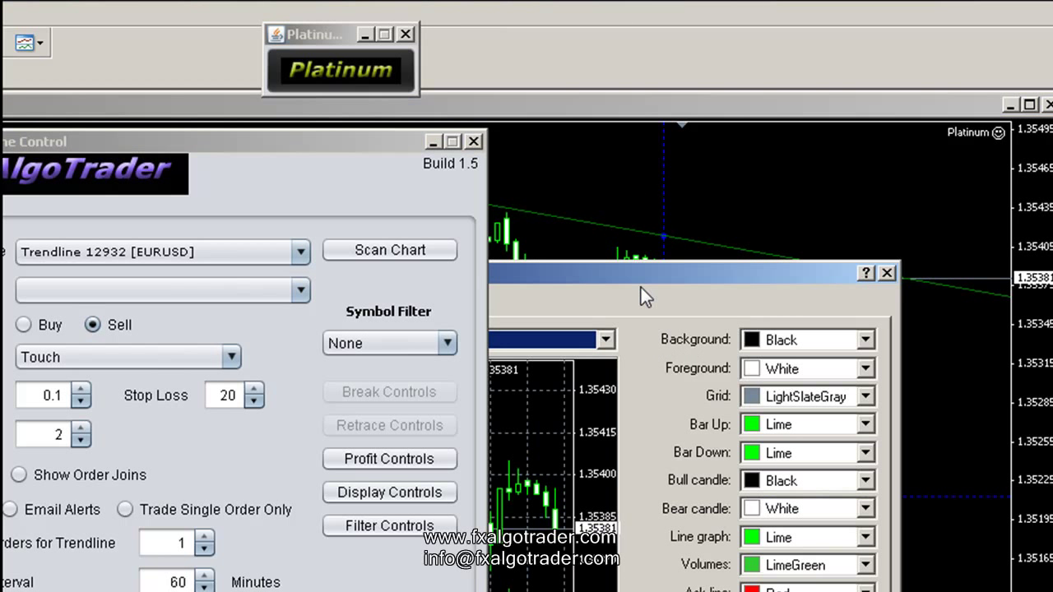
pyautogui.moveTo(641, 288); pyautogui.dragTo(859, 255)
pyautogui.click(587, 271)
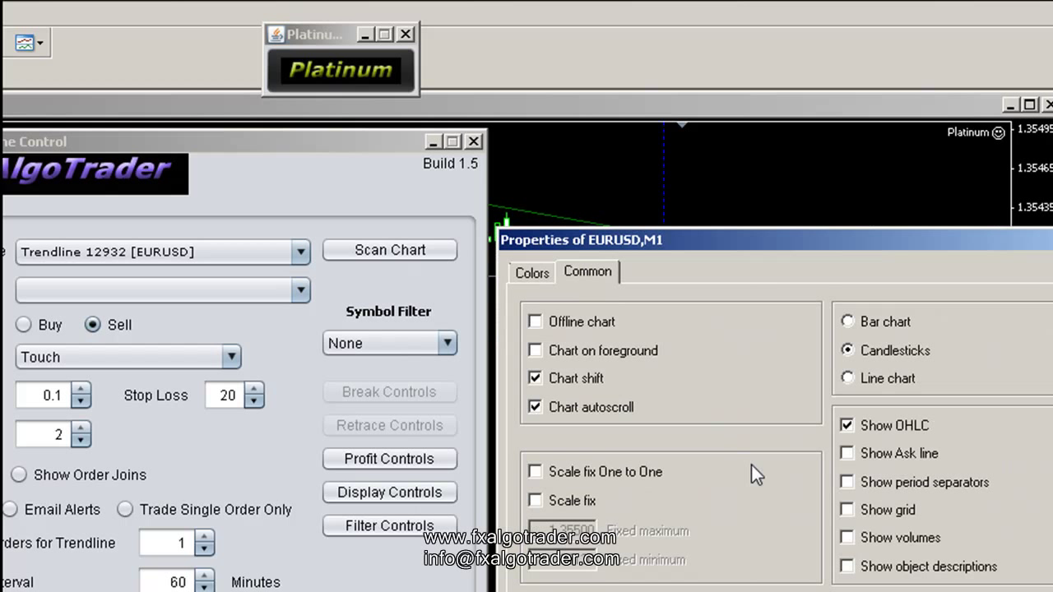
pyautogui.click(847, 566)
pyautogui.press('Return')
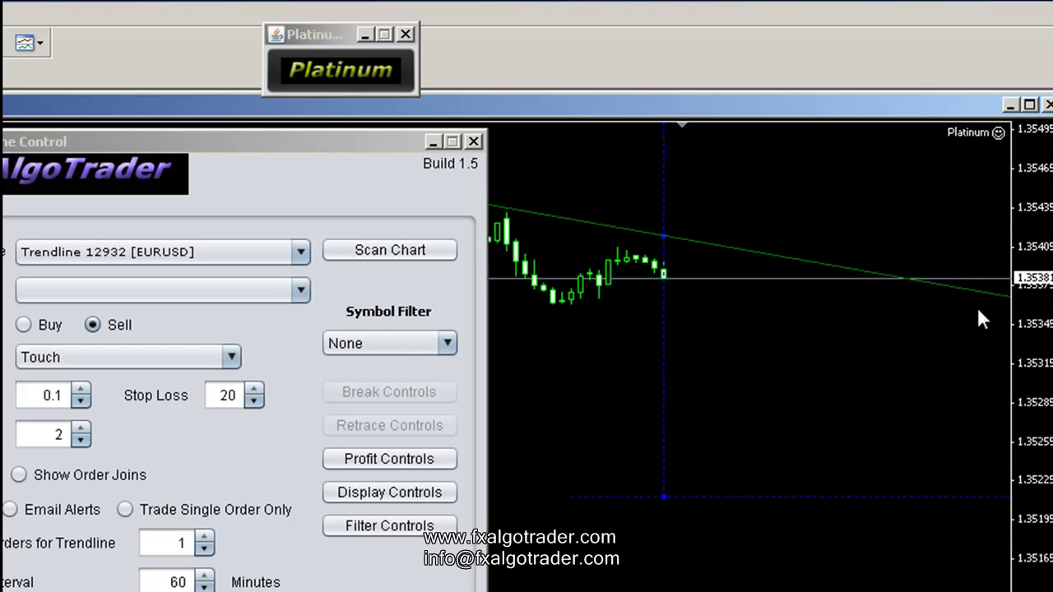
pyautogui.moveTo(1039, 247); pyautogui.dragTo(994, 376)
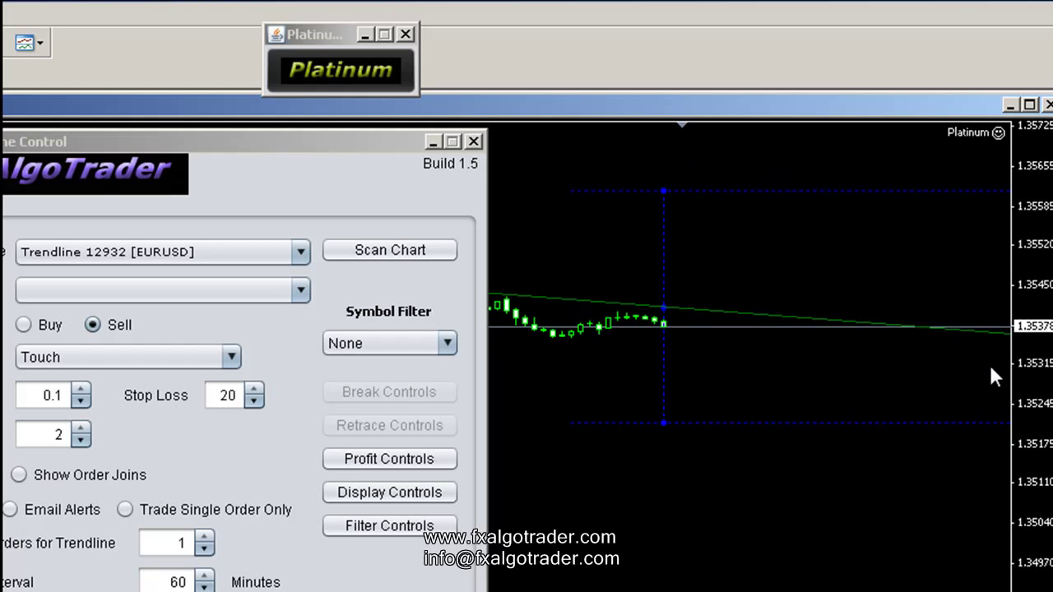
# - Enable Show TP Grid Data and Show SL Grid Data for the sell trendline in its display controls
pyautogui.click(389, 492)
pyautogui.moveTo(310, 144); pyautogui.dragTo(106, 142)
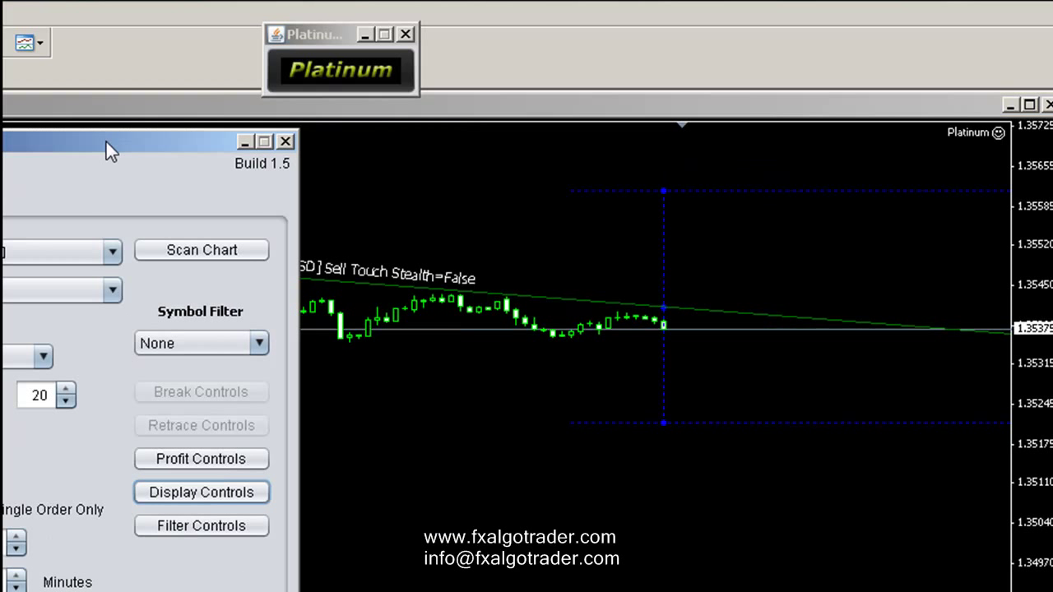
pyautogui.click(193, 492)
pyautogui.moveTo(349, 262); pyautogui.dragTo(598, 285)
pyautogui.click(373, 426)
pyautogui.click(374, 455)
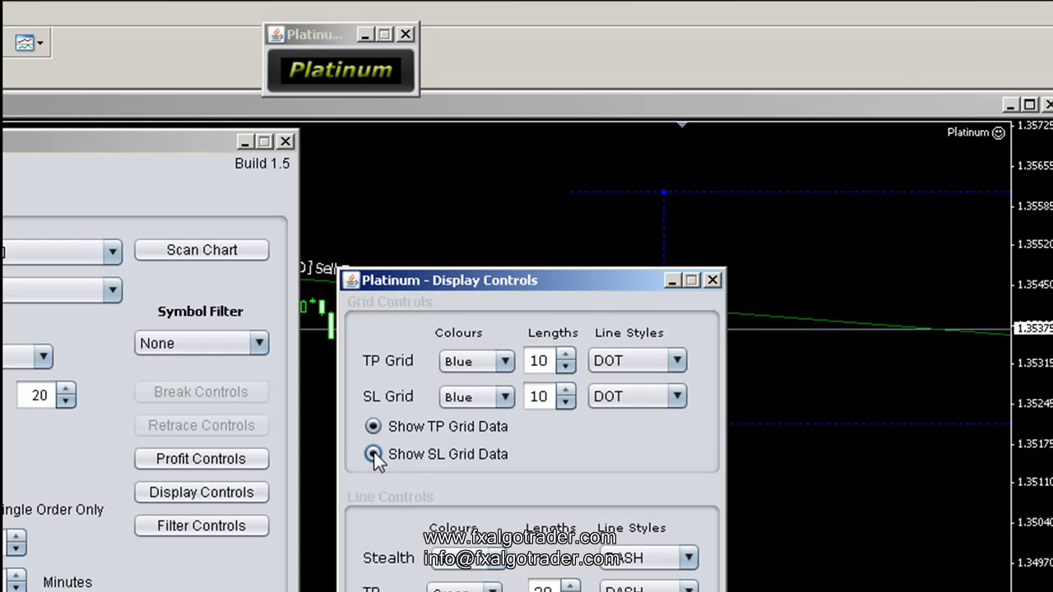
pyautogui.hotkey('alt', 'F4')
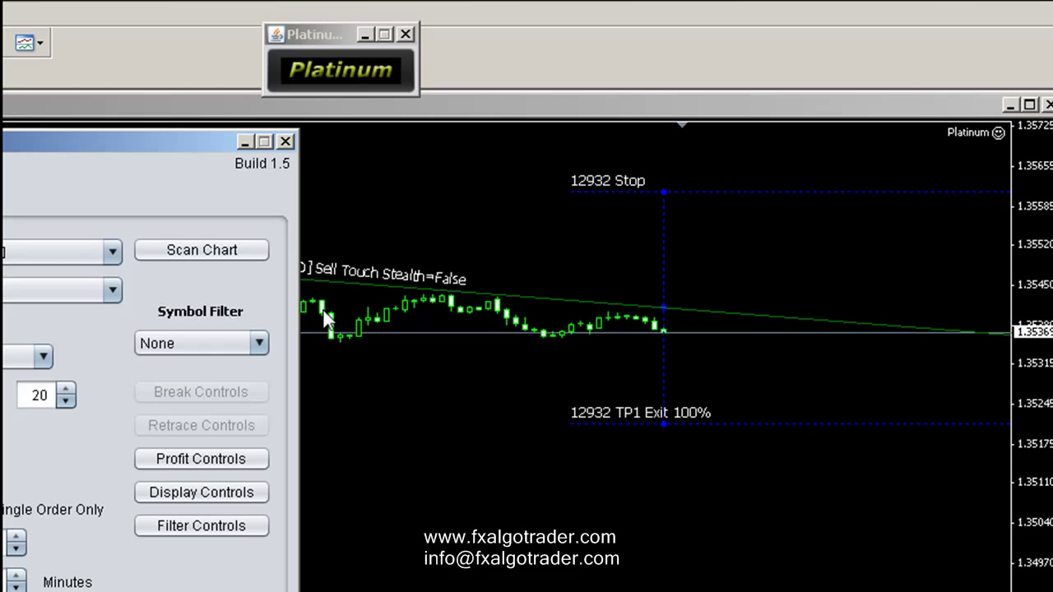
# - Measure the gap between the falling trendline and the current price at the latest bar
pyautogui.moveTo(136, 138); pyautogui.dragTo(342, 144)
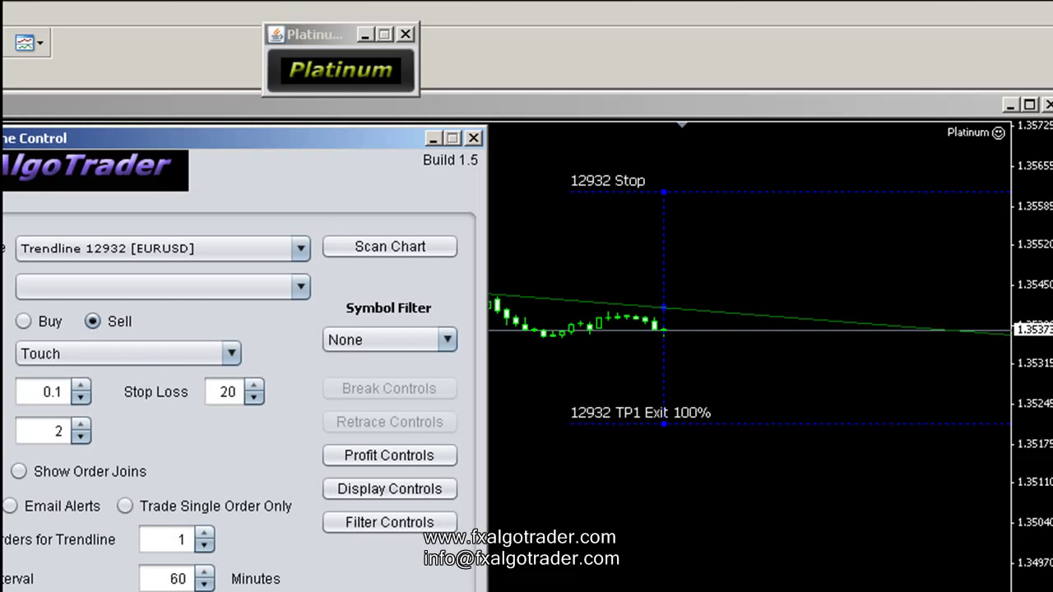
pyautogui.hotkey('ctrl', 'f')
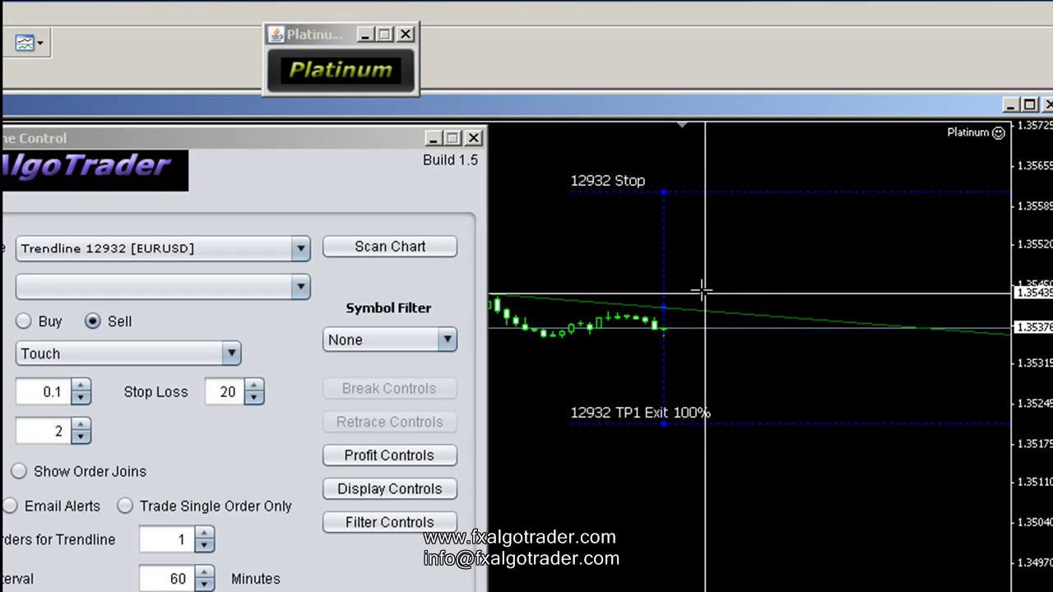
pyautogui.moveTo(659, 309); pyautogui.dragTo(663, 323)
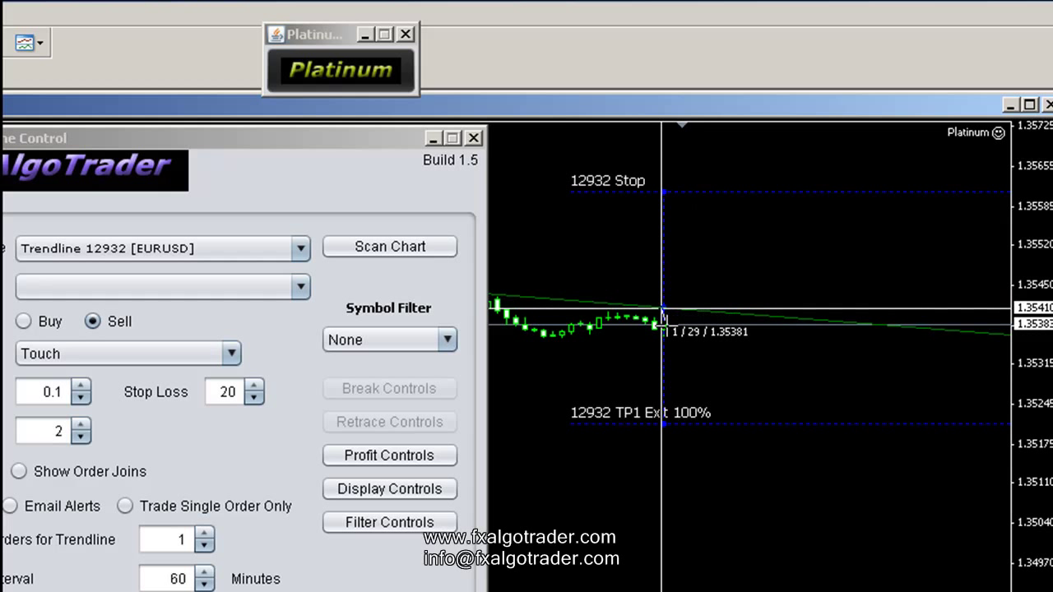
pyautogui.moveTo(663, 322); pyautogui.dragTo(663, 326)
# - Set the sell trendline's sensitivity to 4 and examine the triggered order's entry, stop and target lines on the chart
pyautogui.click(81, 425)
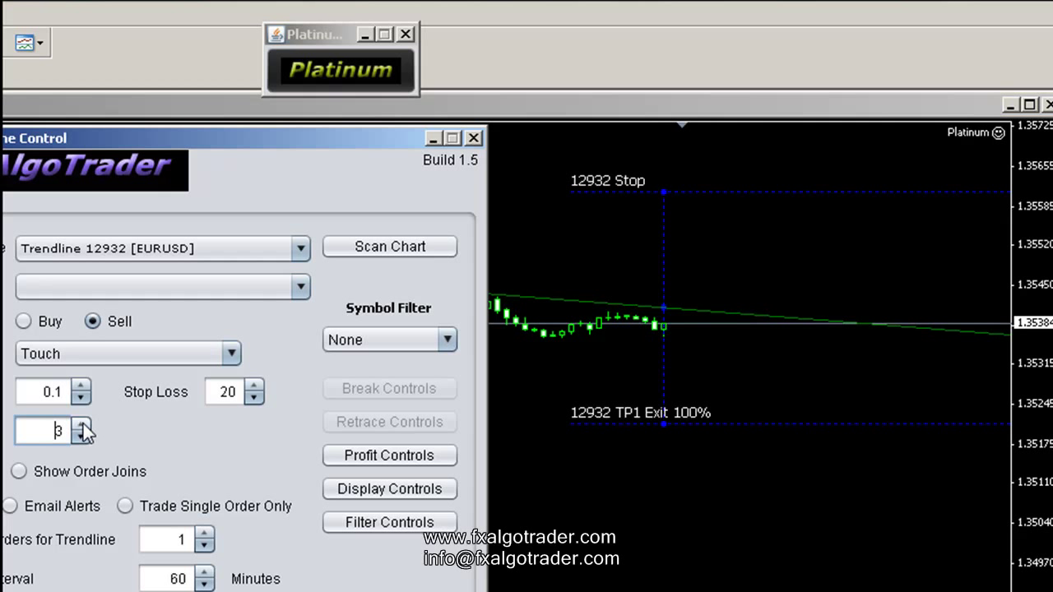
pyautogui.click(81, 425)
pyautogui.click(80, 425)
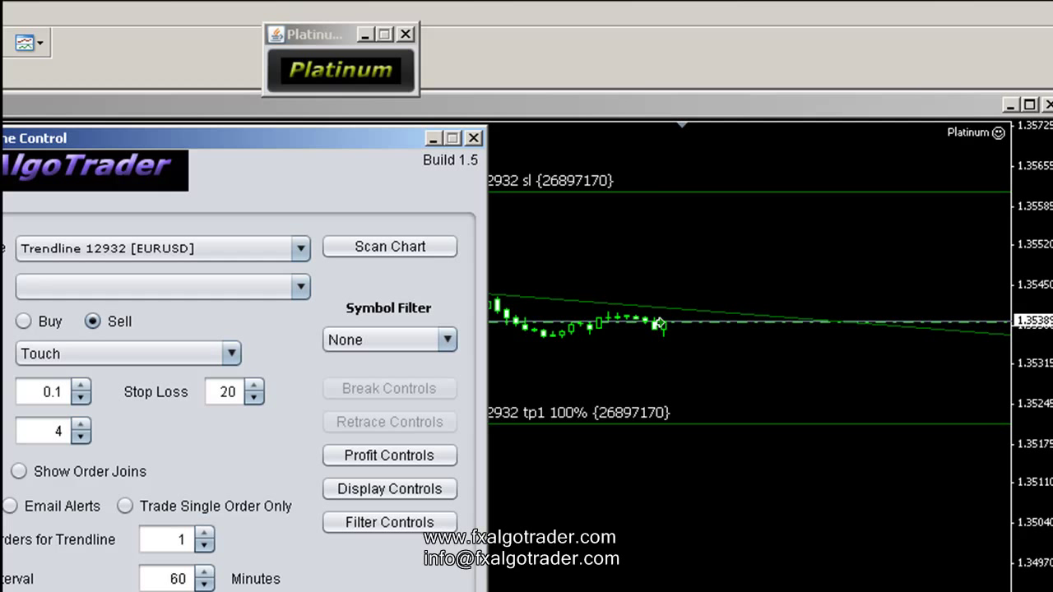
pyautogui.moveTo(306, 137); pyautogui.dragTo(254, 138)
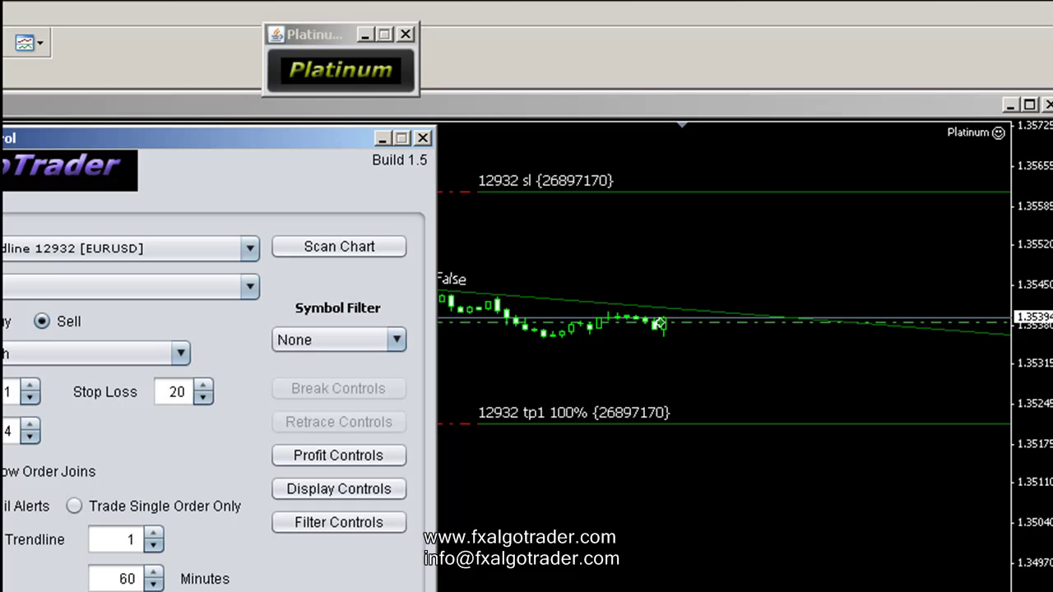
pyautogui.click(660, 322)
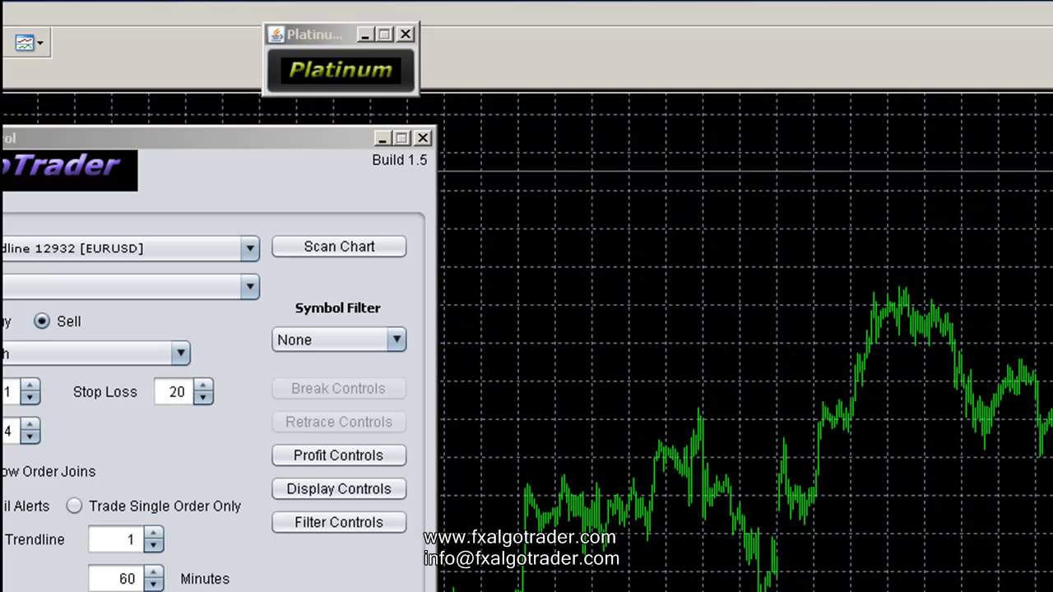
# - Turn off the grid on the EURJPY H1 chart and apply the chart's common display properties
pyautogui.moveTo(989, 137); pyautogui.dragTo(923, 136)
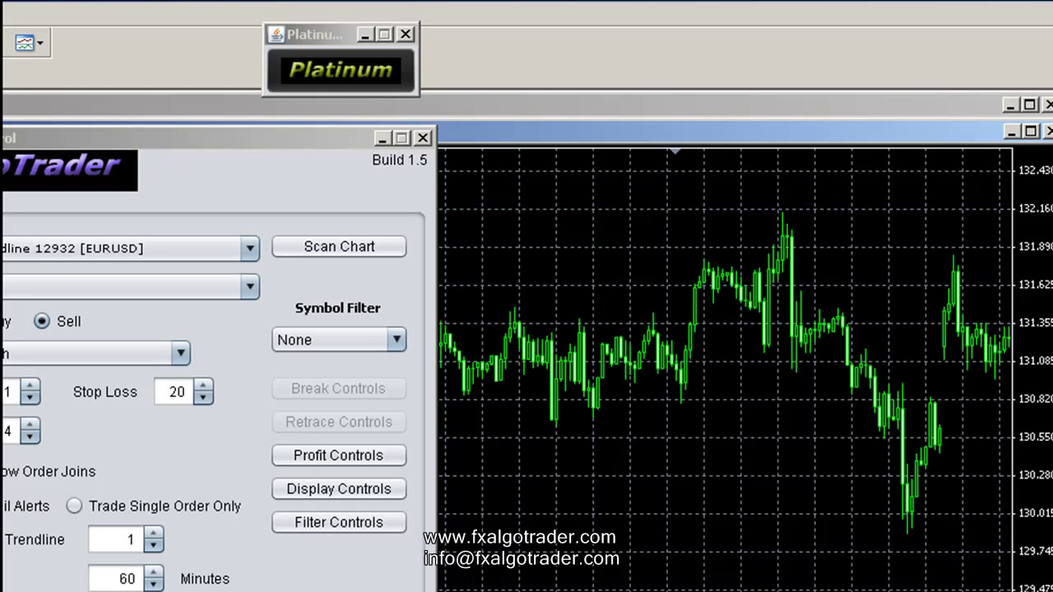
pyautogui.rightClick(639, 320)
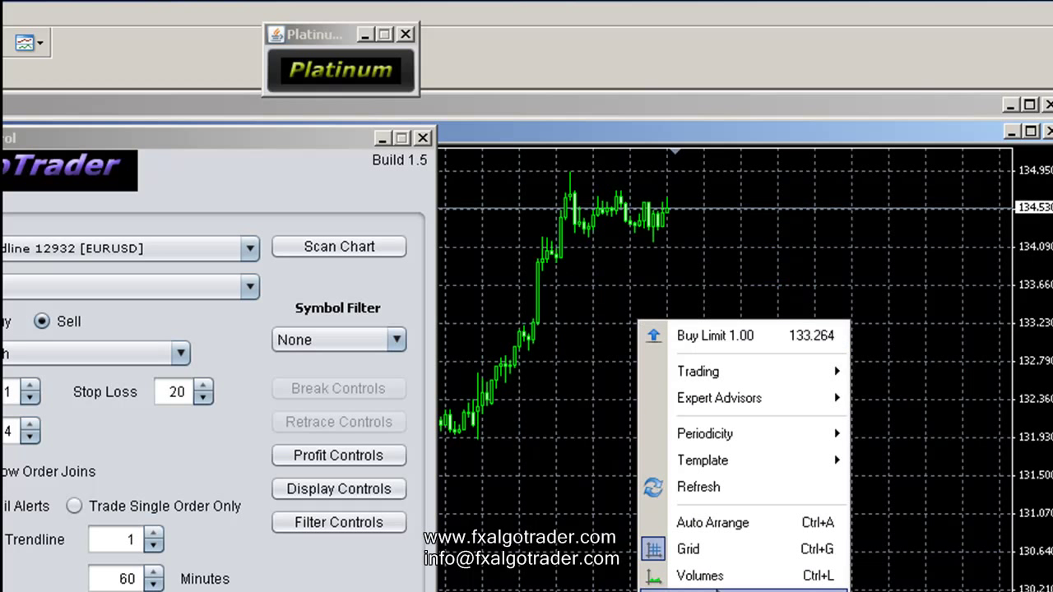
pyautogui.click(689, 548)
pyautogui.rightClick(641, 448)
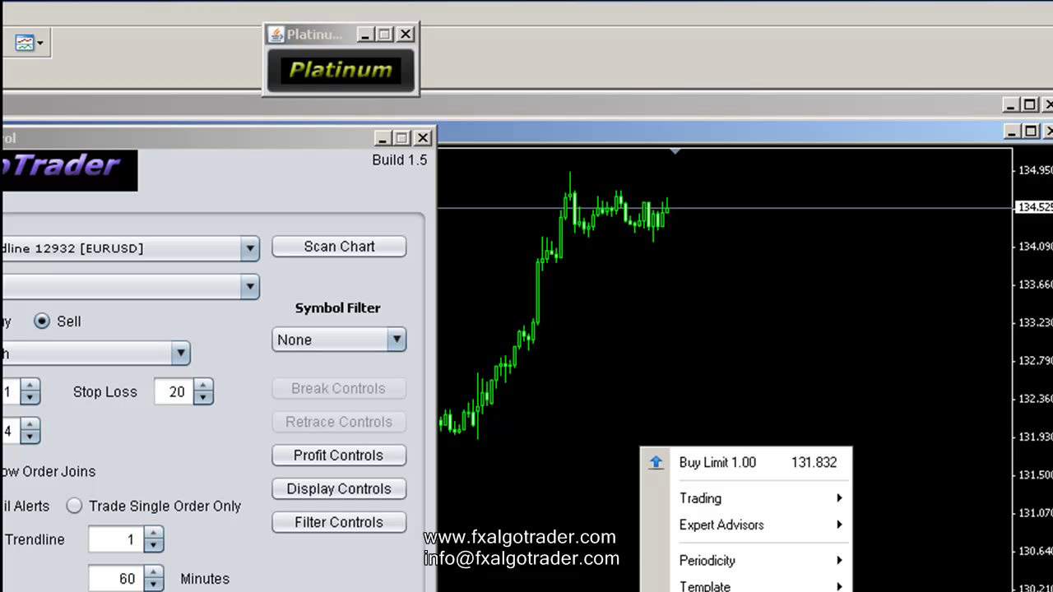
pyautogui.click(688, 591)
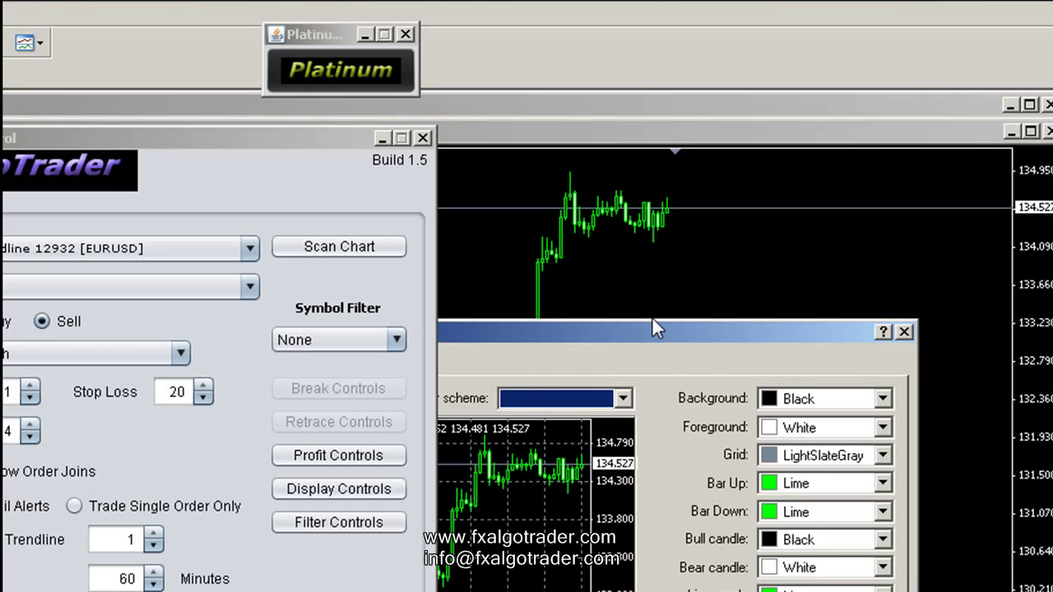
pyautogui.moveTo(534, 345); pyautogui.dragTo(626, 332)
pyautogui.click(460, 359)
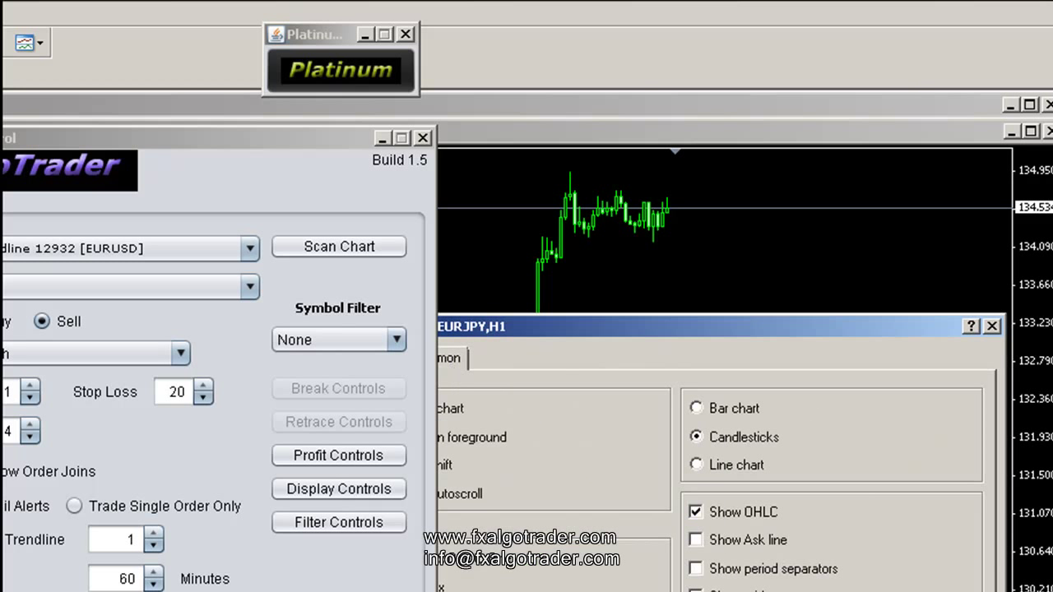
pyautogui.press('Return')
# - Draw a falling trendline above the recent EURJPY highs and scan the chart for trendlines
pyautogui.scroll(3, 724, 330)
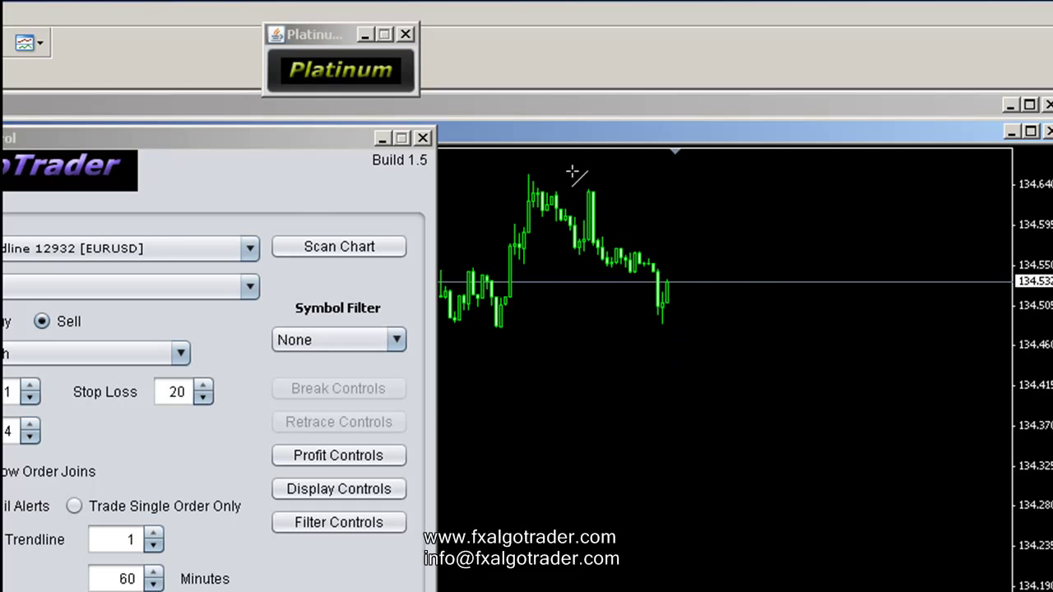
pyautogui.moveTo(566, 171)
pyautogui.mouseDown()
pyautogui.moveTo(715, 298)
pyautogui.moveTo(743, 287)
pyautogui.mouseUp()
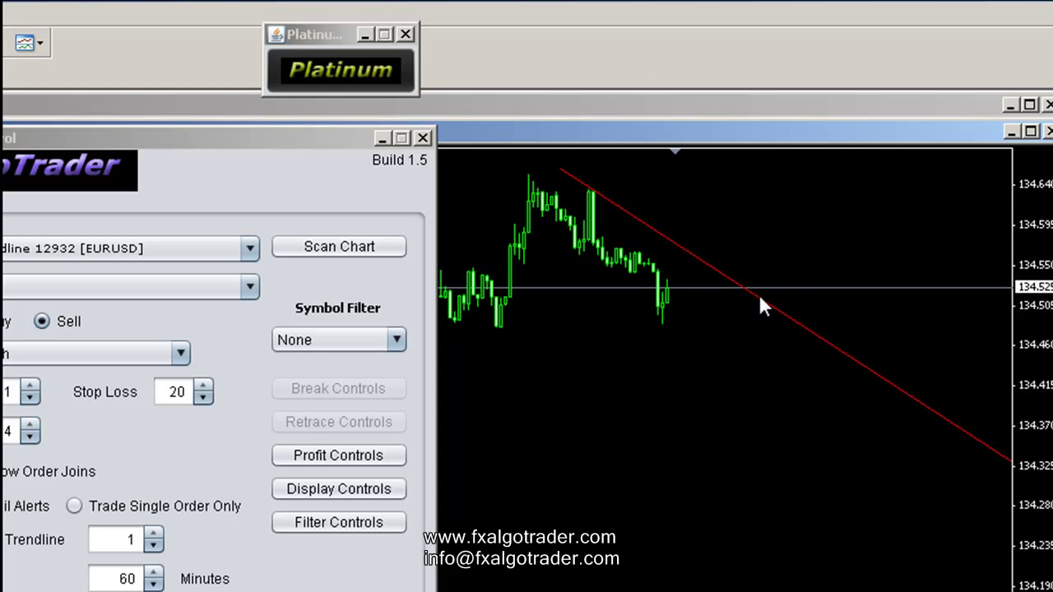
pyautogui.click(322, 246)
# - Close Trendline Control and attach the Platinum expert advisor to the EURJPY chart
pyautogui.moveTo(210, 133); pyautogui.dragTo(487, 149)
pyautogui.click(520, 137)
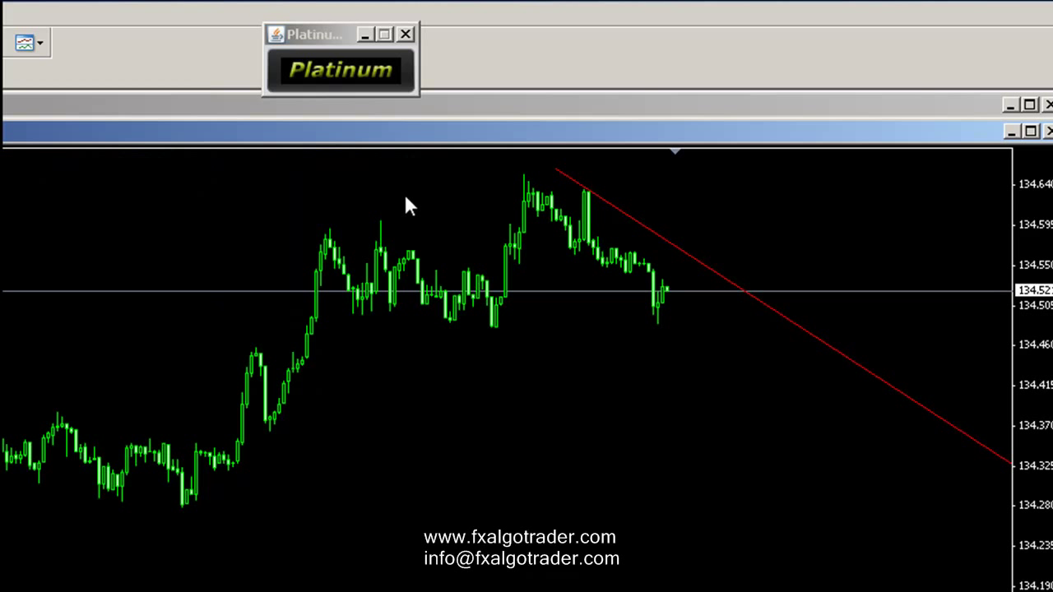
pyautogui.hotkey('ctrl', 'n')
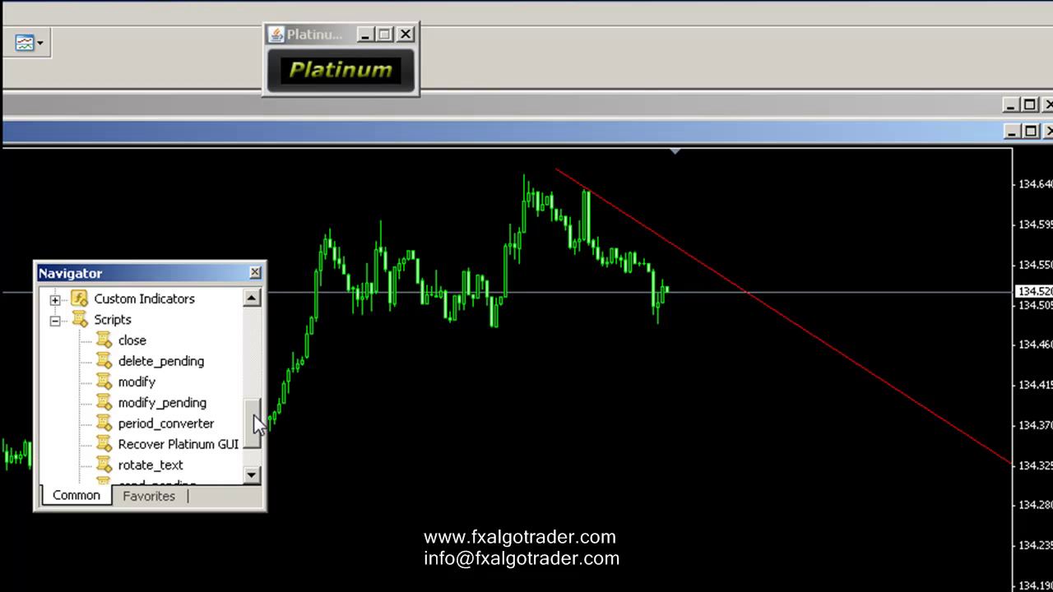
pyautogui.moveTo(253, 414); pyautogui.dragTo(250, 368)
pyautogui.moveTo(139, 423); pyautogui.dragTo(441, 394)
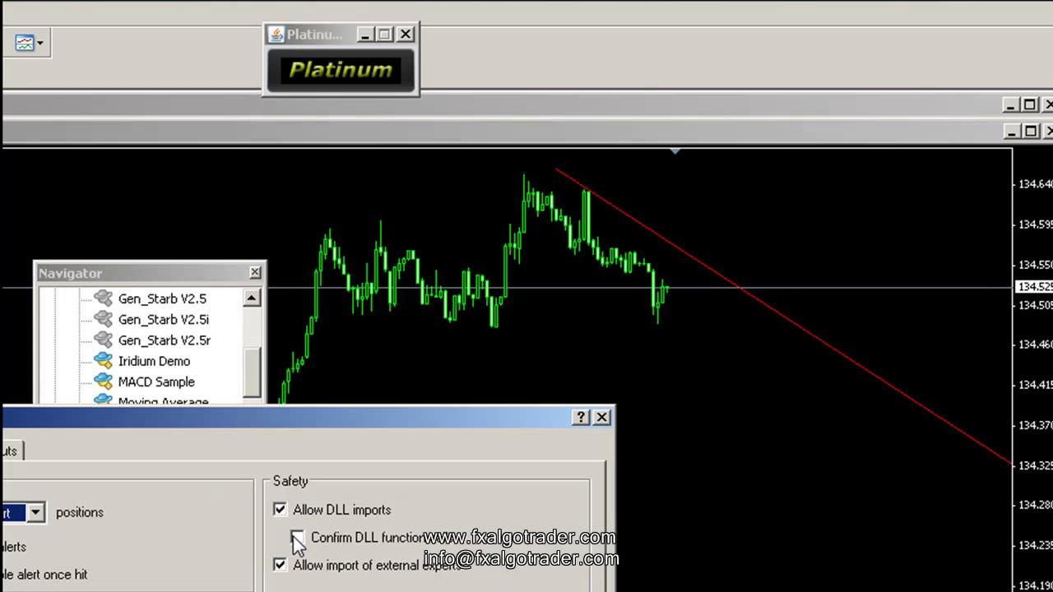
pyautogui.click(10, 455)
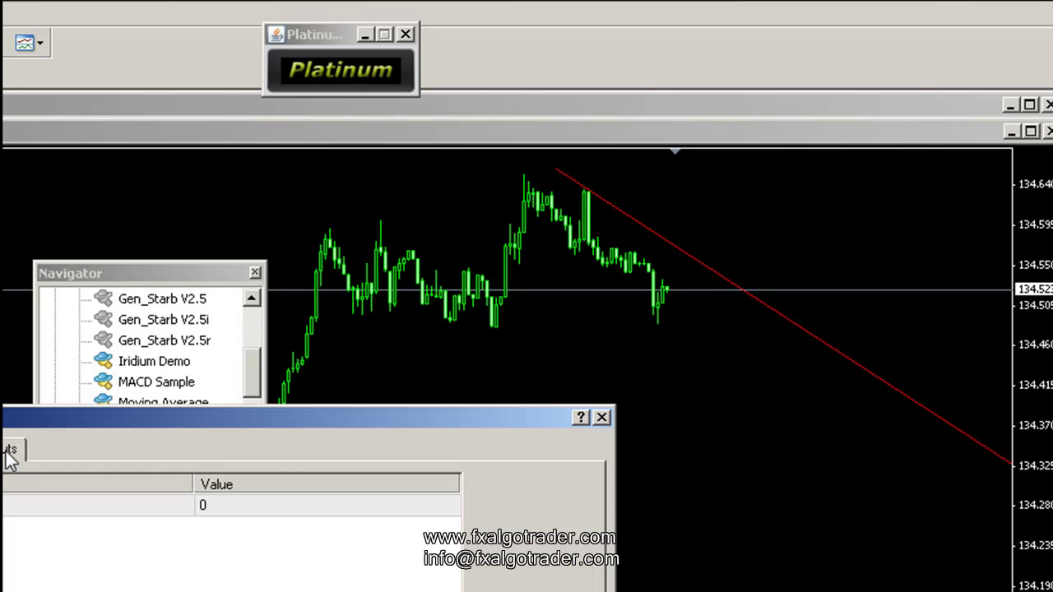
pyautogui.click(2, 451)
pyautogui.press('Return')
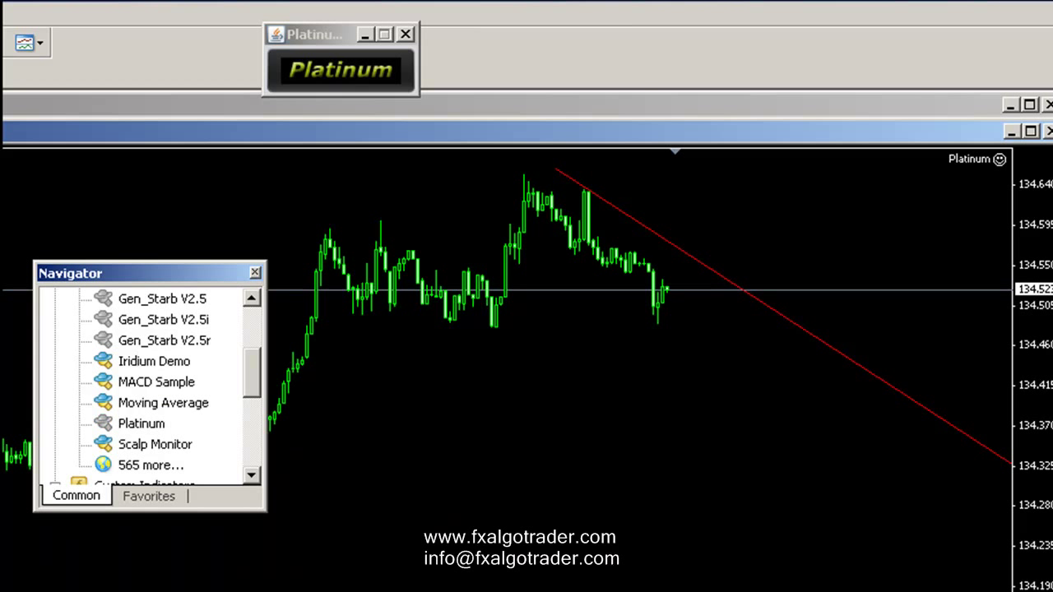
# - Reopen Trendline Control, rescan the chart and select Trendline 13133 [EURJPY] for configuration
pyautogui.click(371, 69)
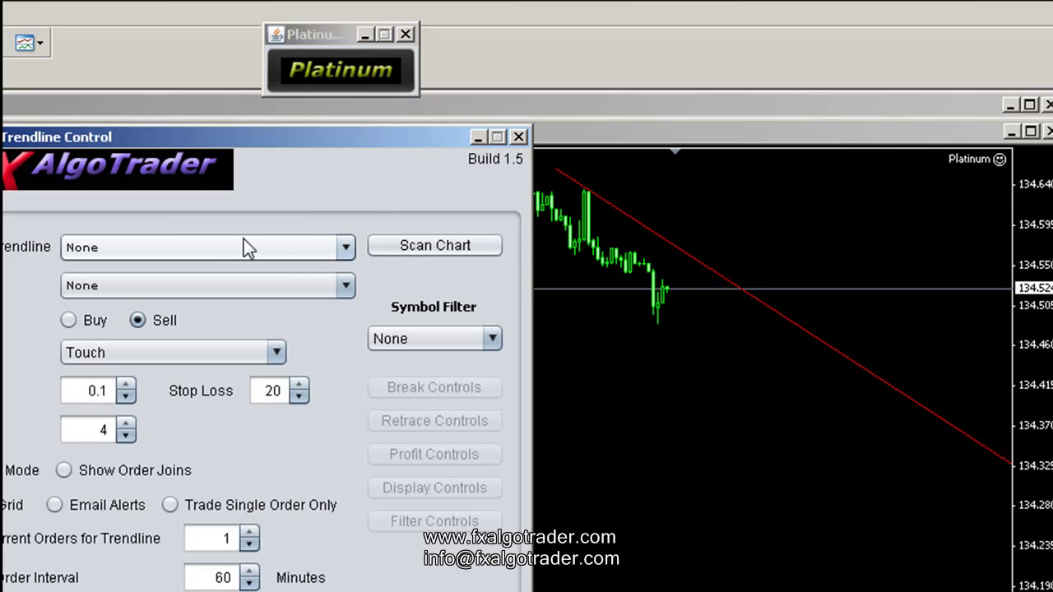
pyautogui.click(389, 244)
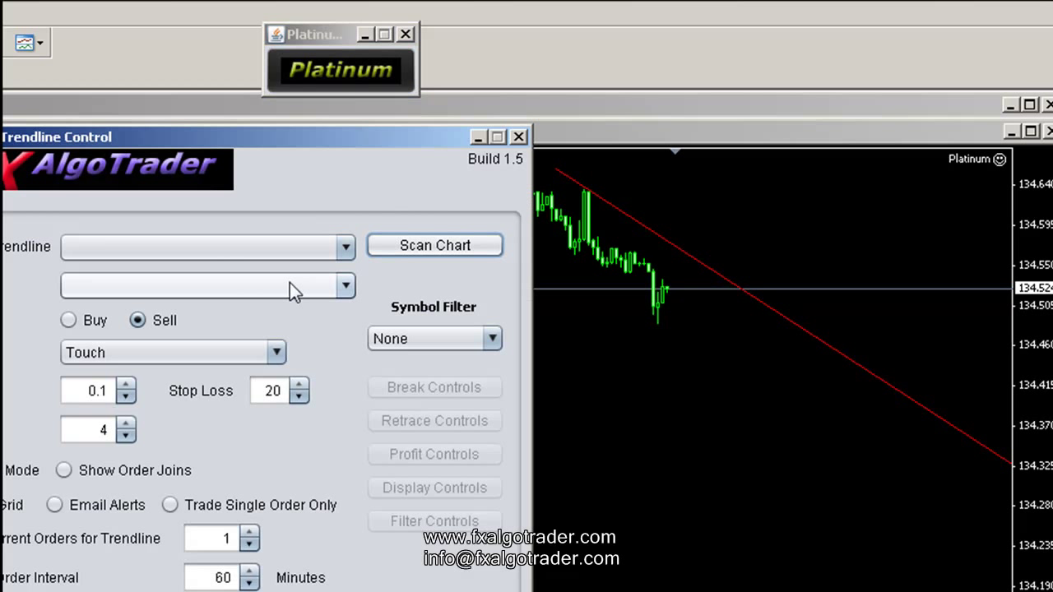
pyautogui.click(238, 247)
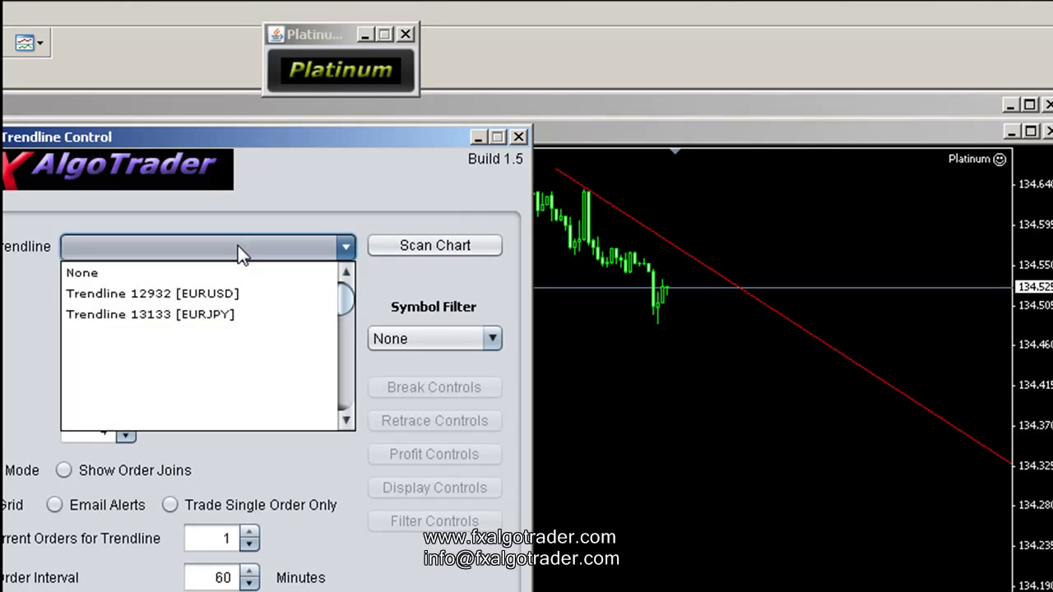
pyautogui.click(203, 316)
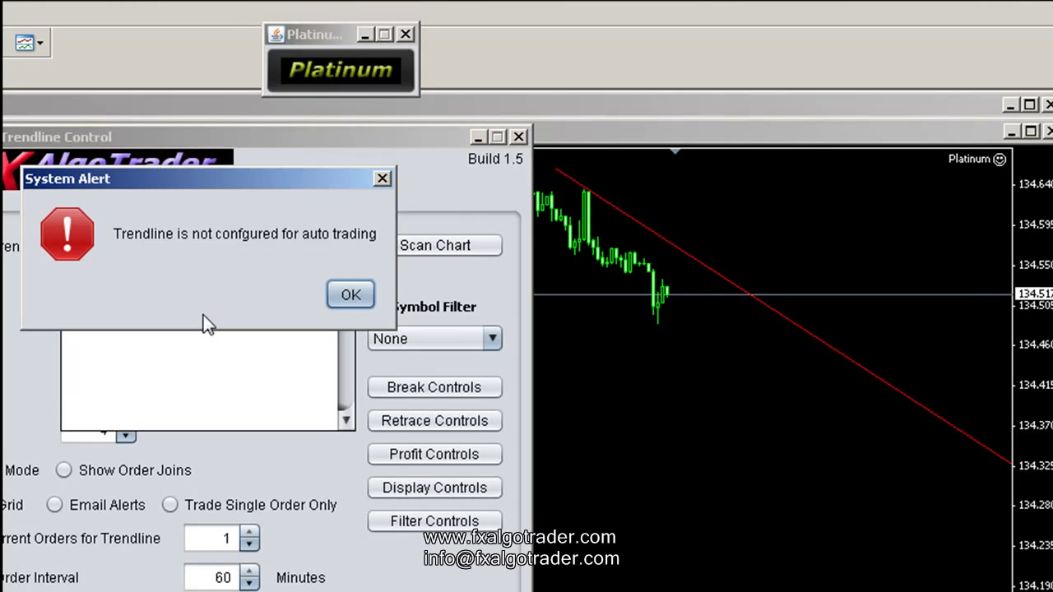
pyautogui.click(359, 295)
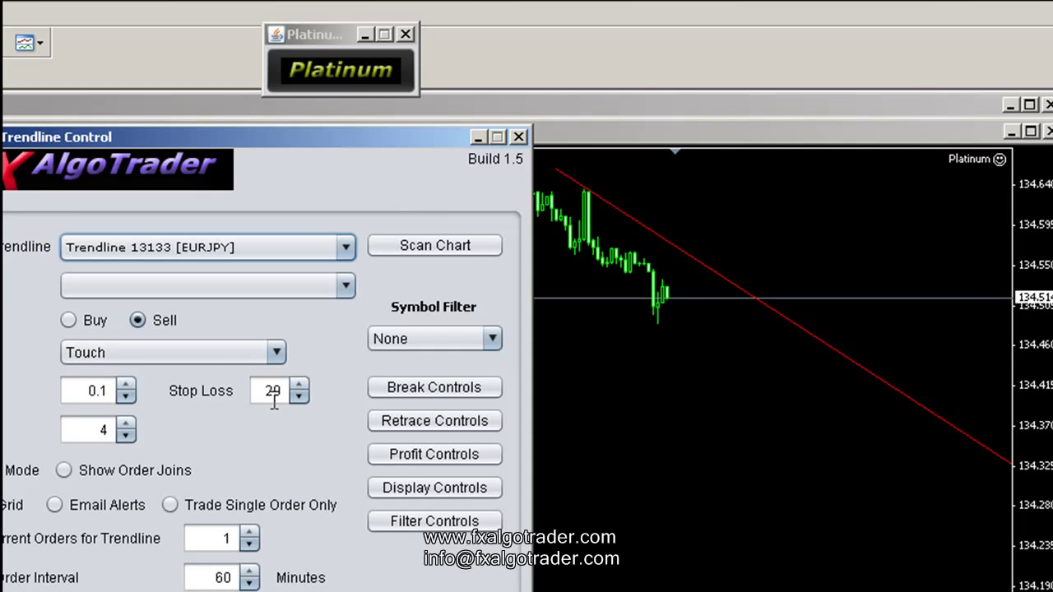
# - Set the EURJPY sell trendline's stop loss to 15 pips and lower its TP #1 distance in the profit controls
pyautogui.click(299, 396)
pyautogui.click(435, 454)
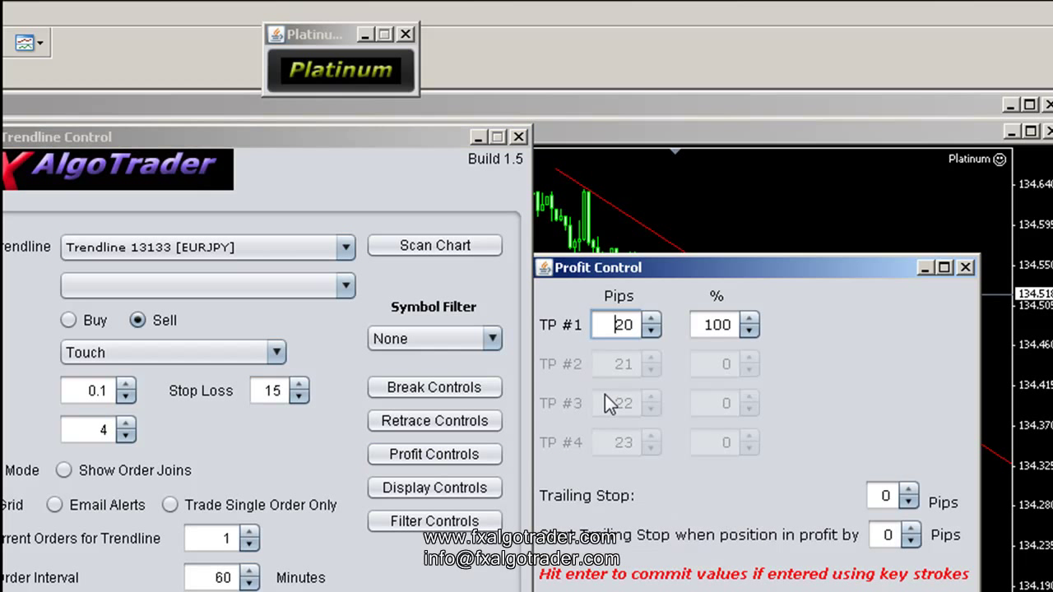
pyautogui.click(649, 332)
pyautogui.click(650, 332)
pyautogui.click(650, 333)
pyautogui.click(650, 332)
pyautogui.click(650, 332)
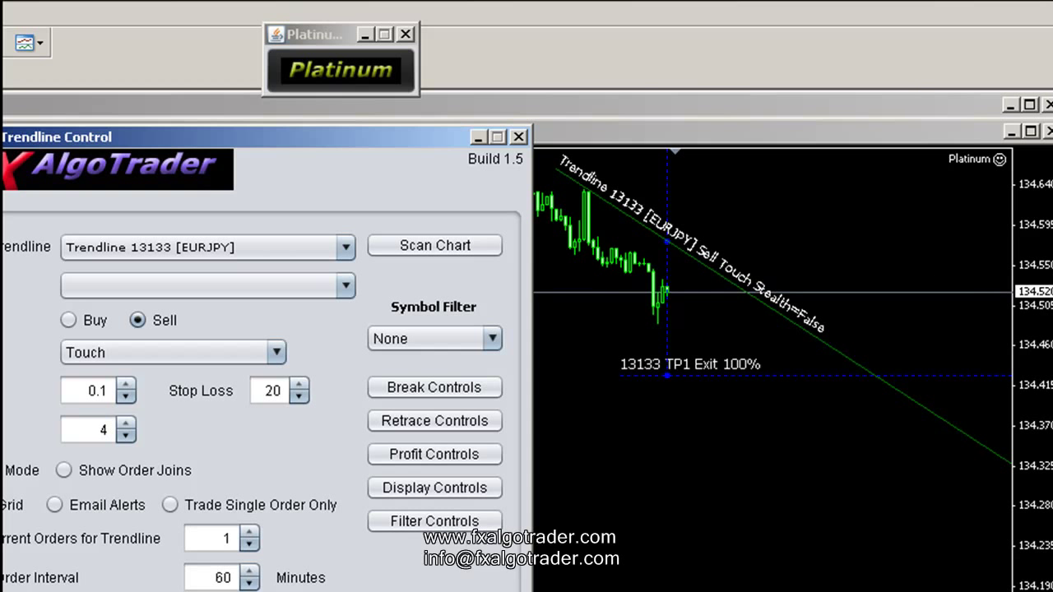
# - Raise the EURJPY sell touch trendline's sensitivity to 6 so that it triggers an order
pyautogui.moveTo(1035, 246); pyautogui.dragTo(1048, 321)
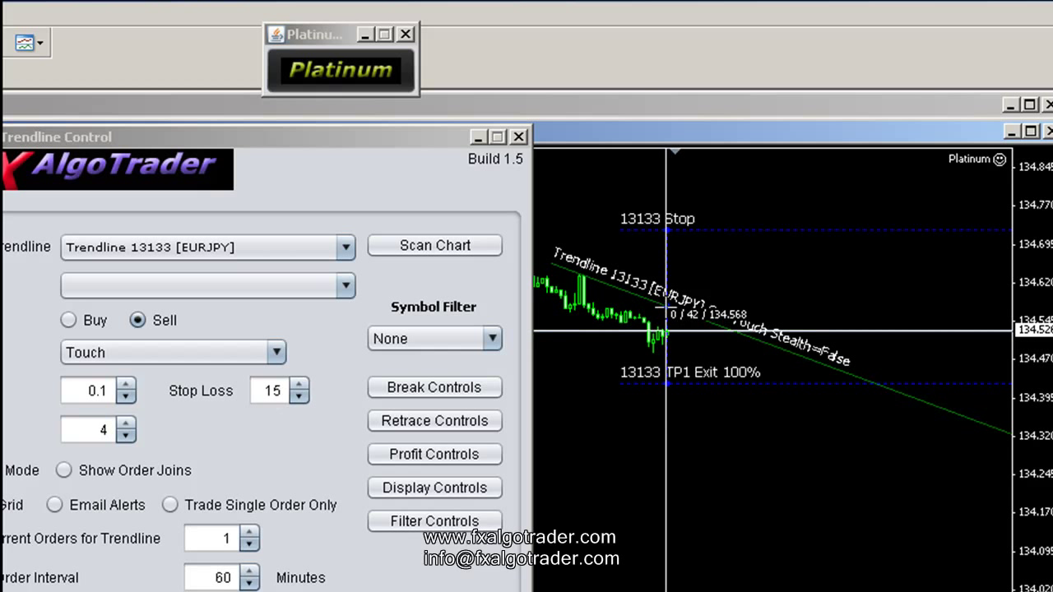
pyautogui.click(126, 423)
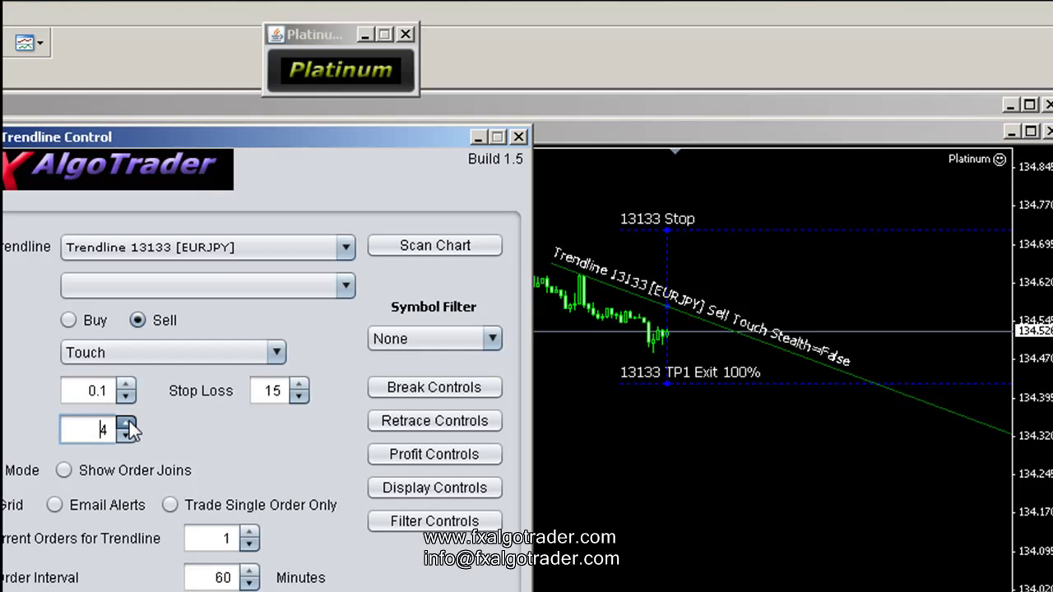
pyautogui.click(127, 423)
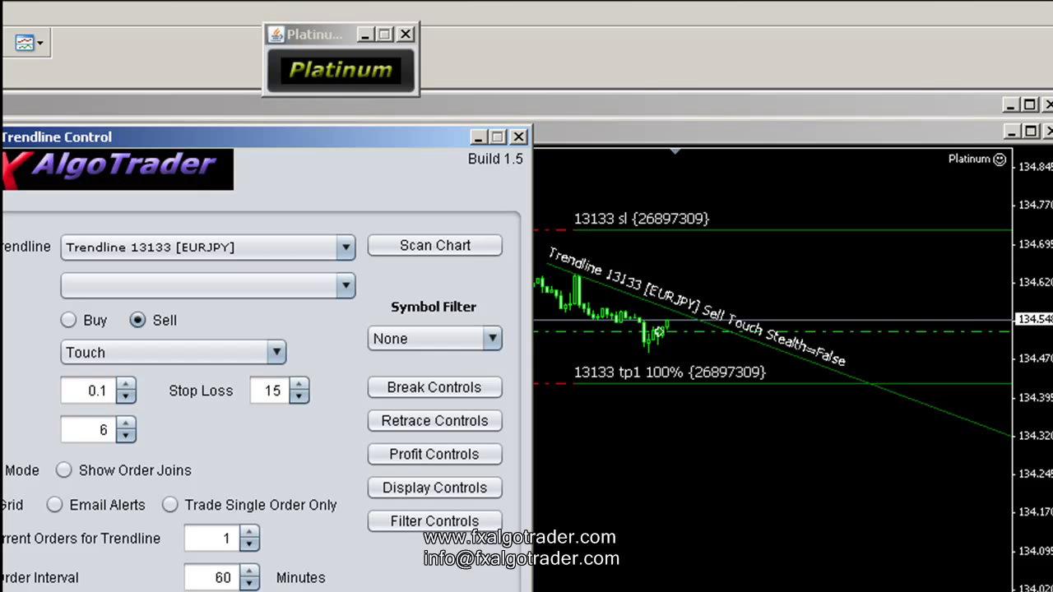
# - Switch to Notepad, close Trendline Control to read the Touch Trades rules, and place the notes below the EURJPY trendline
pyautogui.hotkey('alt', 'Tab')
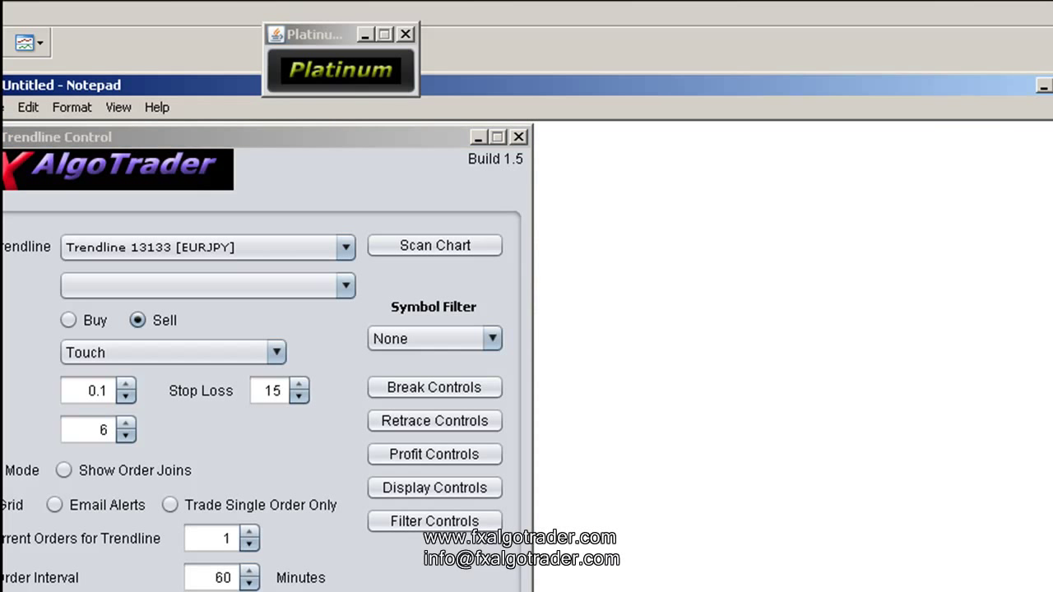
pyautogui.click(519, 137)
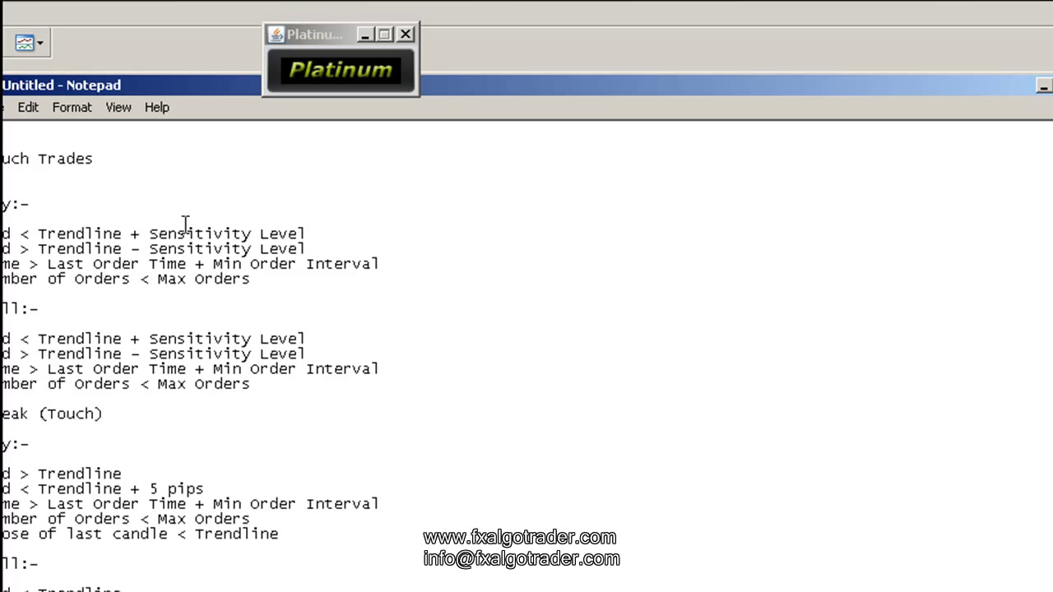
pyautogui.doubleClick(992, 85)
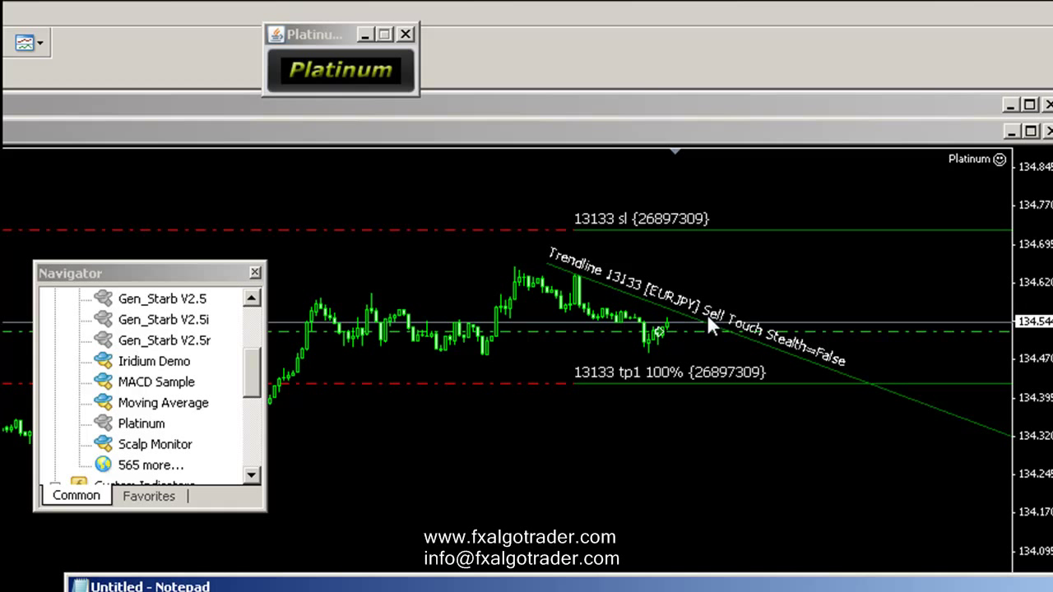
pyautogui.moveTo(773, 585); pyautogui.dragTo(761, 436)
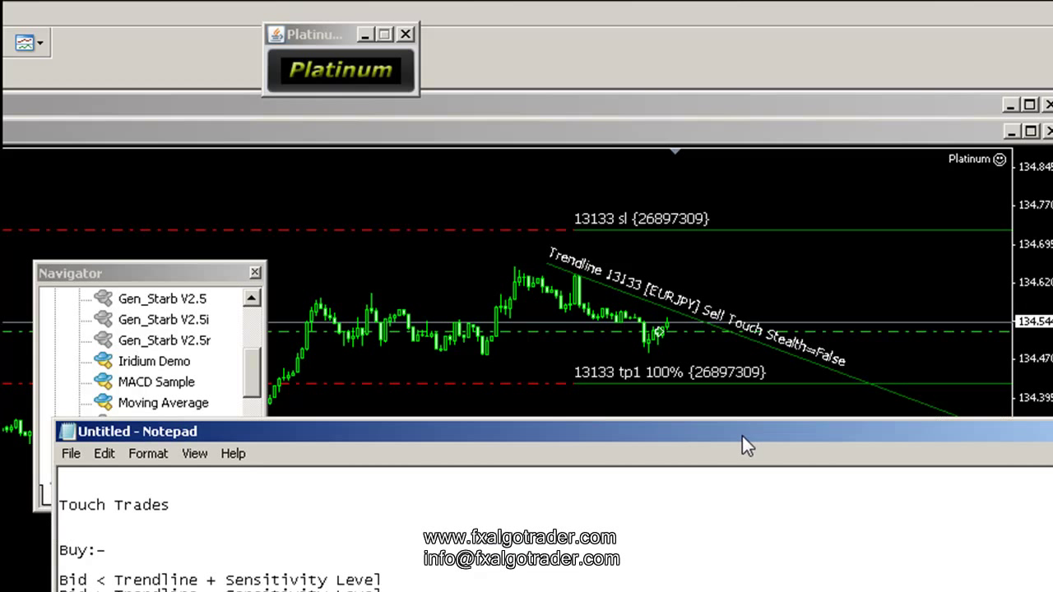